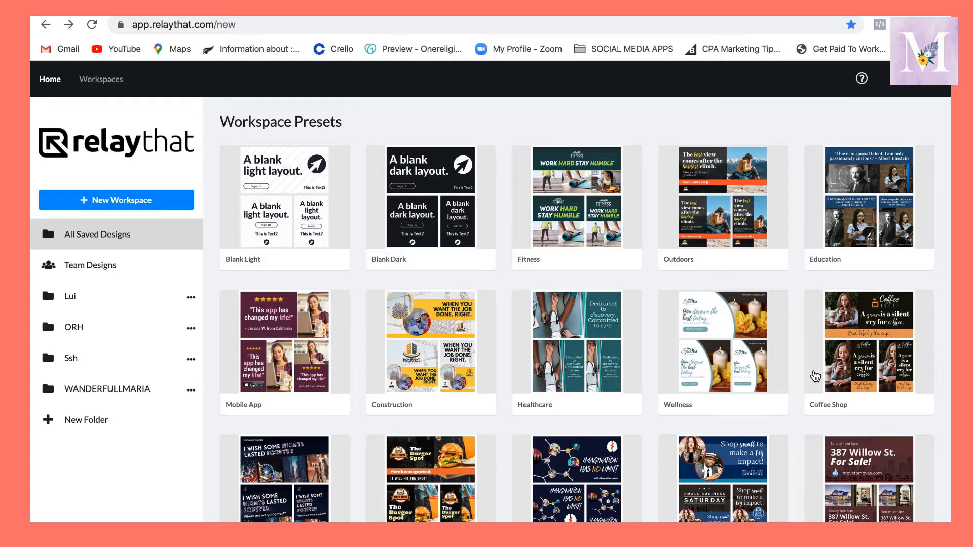
Browse the workspace presets and try to create a new workspace from the Home Repair preset
scroll(606, 458, down, 4)
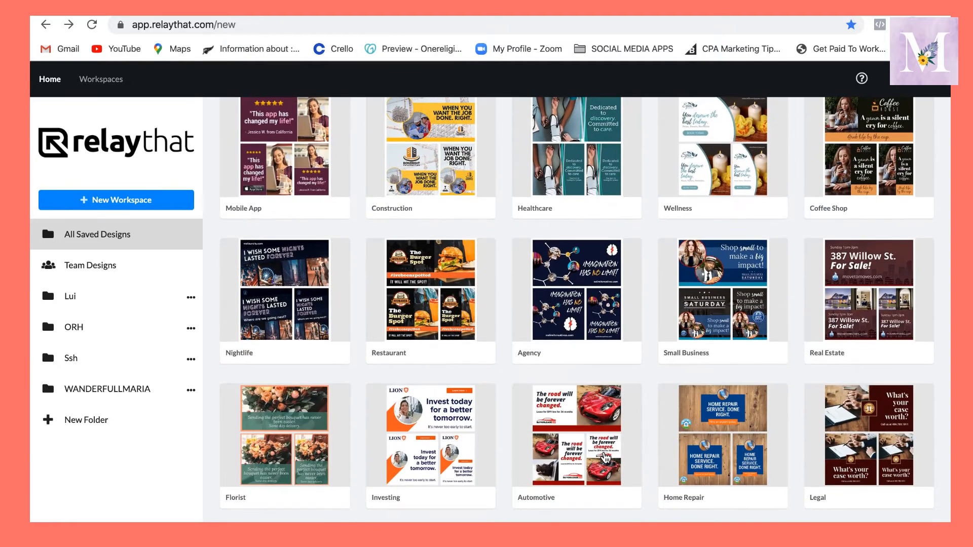
scroll(606, 458, up, 4)
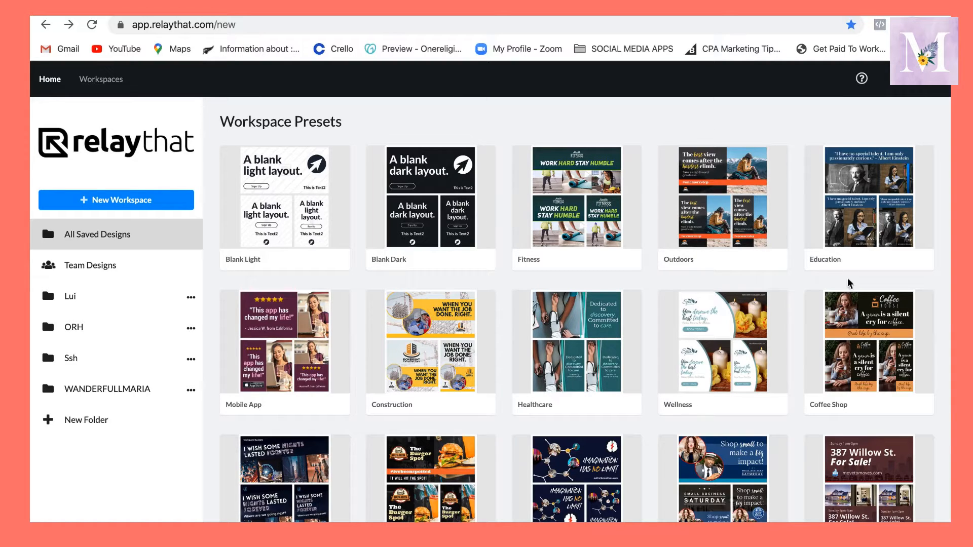
scroll(844, 390, down, 3)
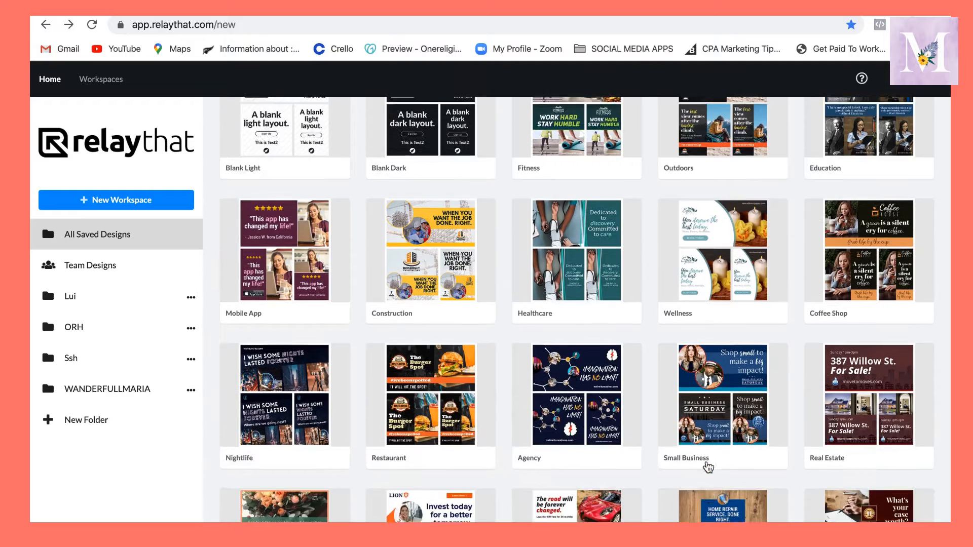
scroll(639, 447, down, 3)
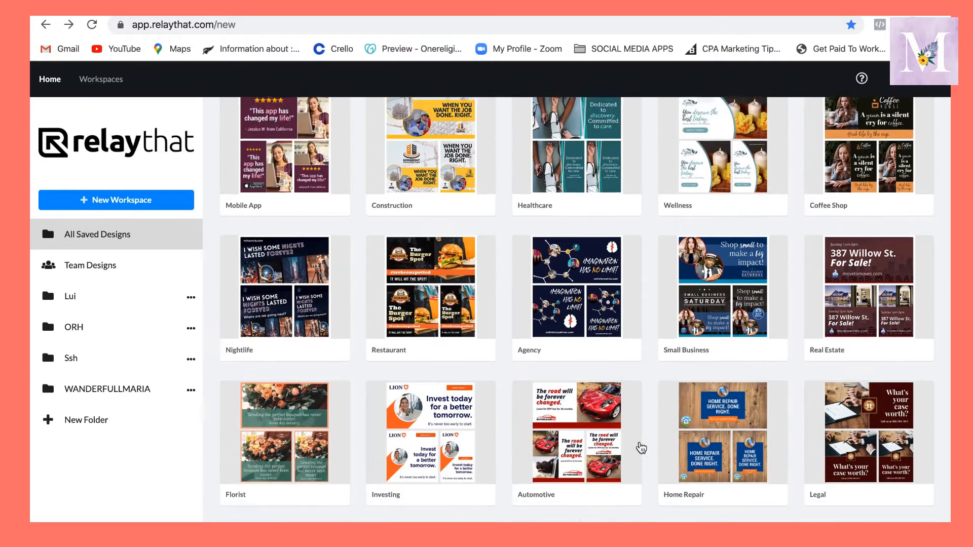
scroll(641, 448, down, 2)
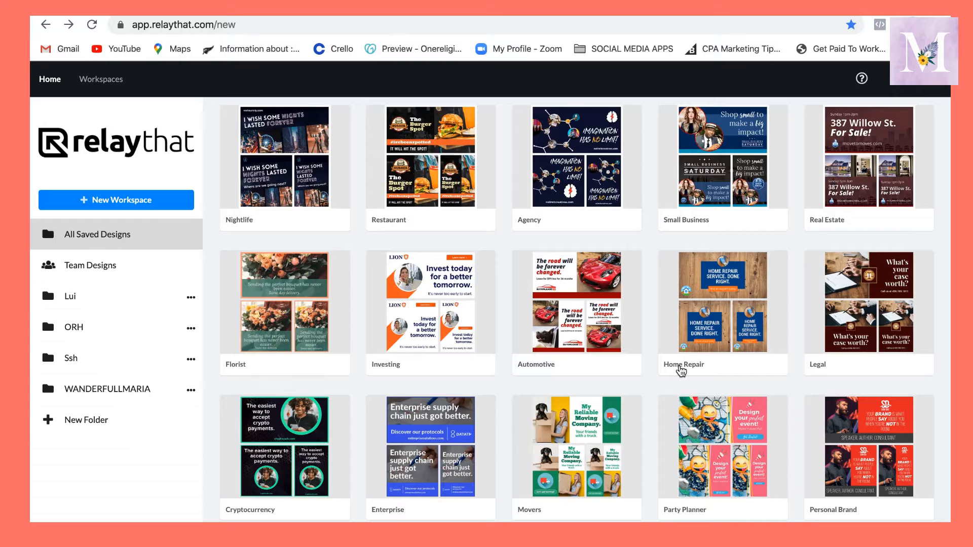
click(717, 291)
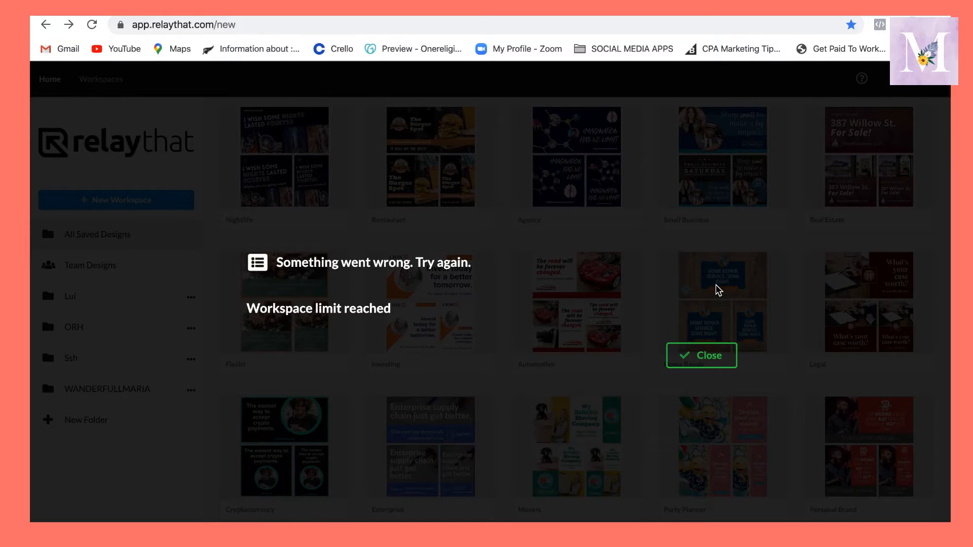
click(712, 365)
Open the existing workspaces in the design editor and switch to the default workspace
click(101, 80)
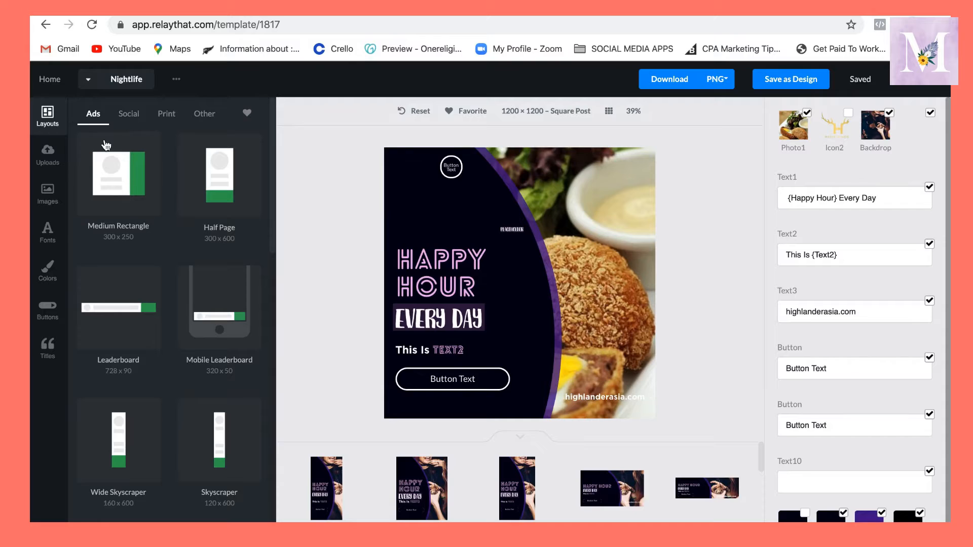
click(101, 87)
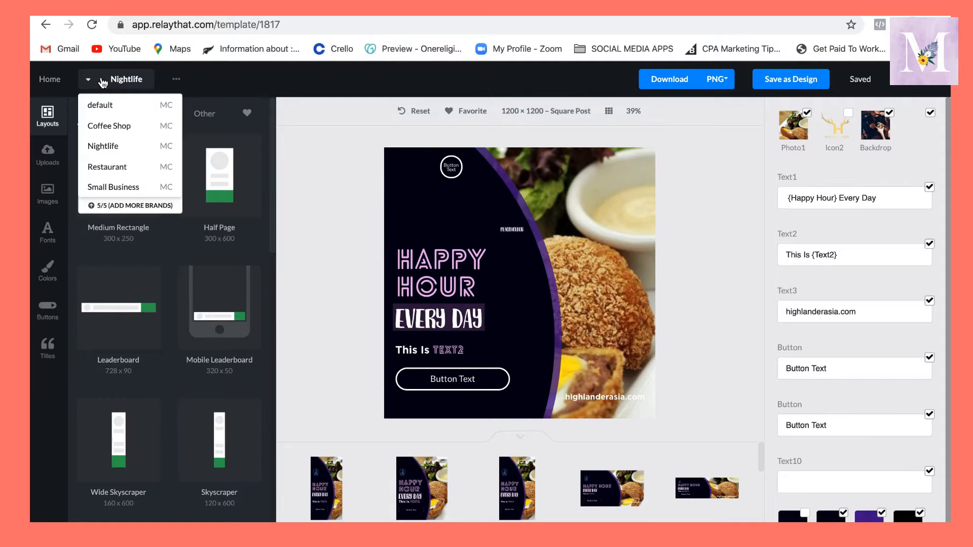
click(107, 105)
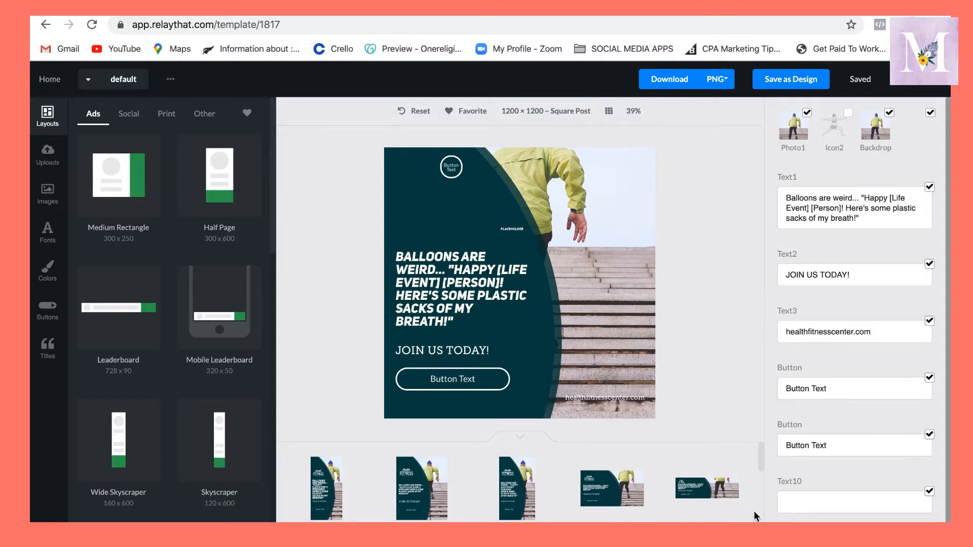
Preview the design in the 1200 × 628 Wide Post / FB Ad and 1280 × 720 YouTube Thumbnail sizes
scroll(742, 514, down, 1)
scroll(744, 515, down, 3)
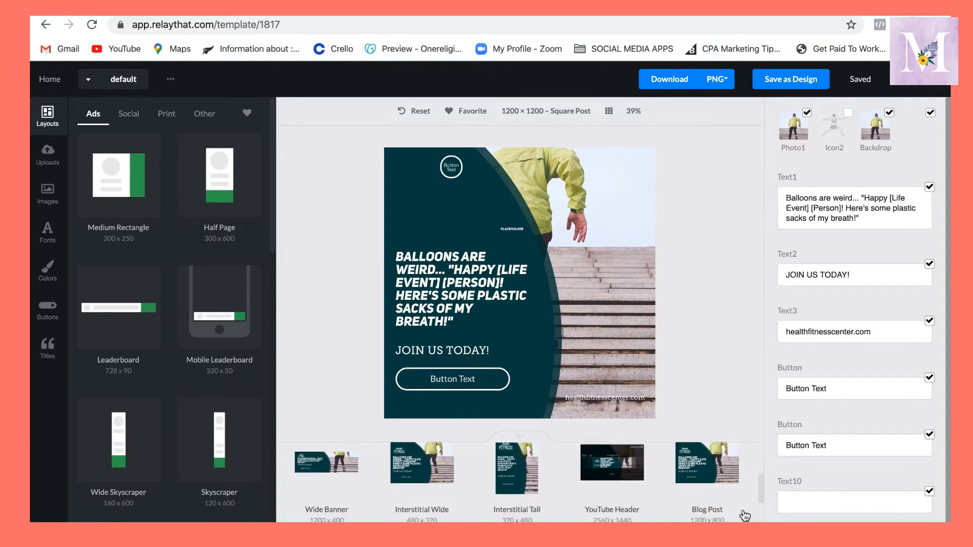
scroll(744, 515, down, 3)
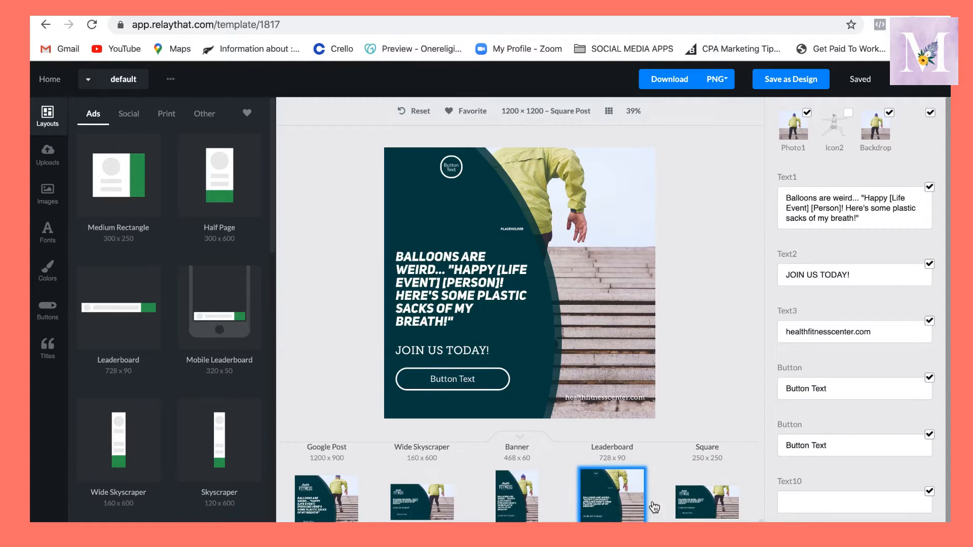
click(704, 514)
click(704, 514)
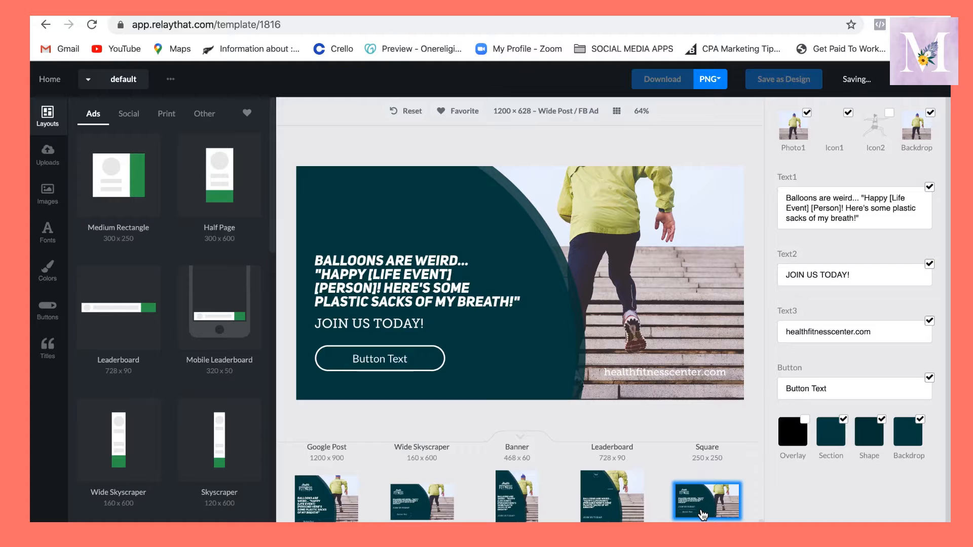
click(506, 495)
click(410, 499)
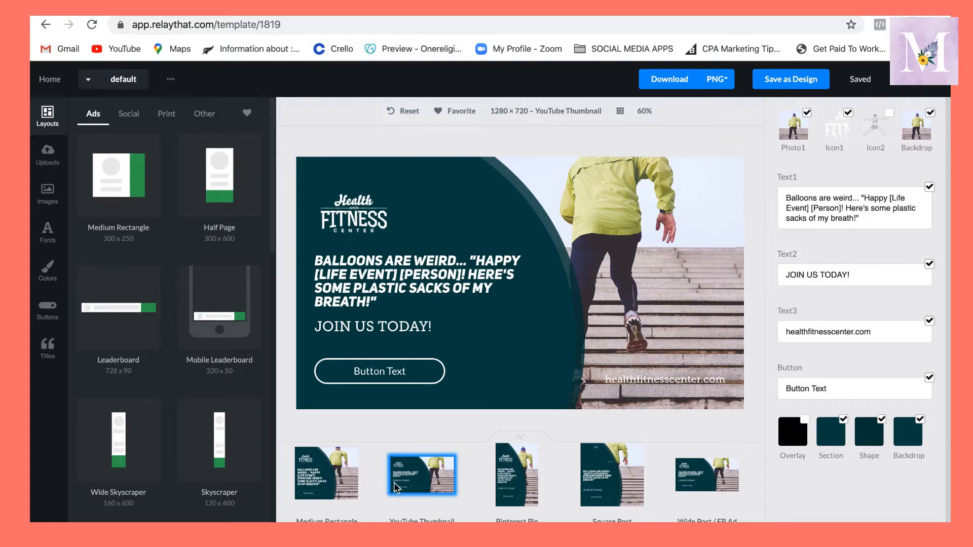
Browse the social layouts for Square Post and load the one with a photo beside five gold stars
scroll(406, 486, down, 3)
scroll(472, 487, down, 3)
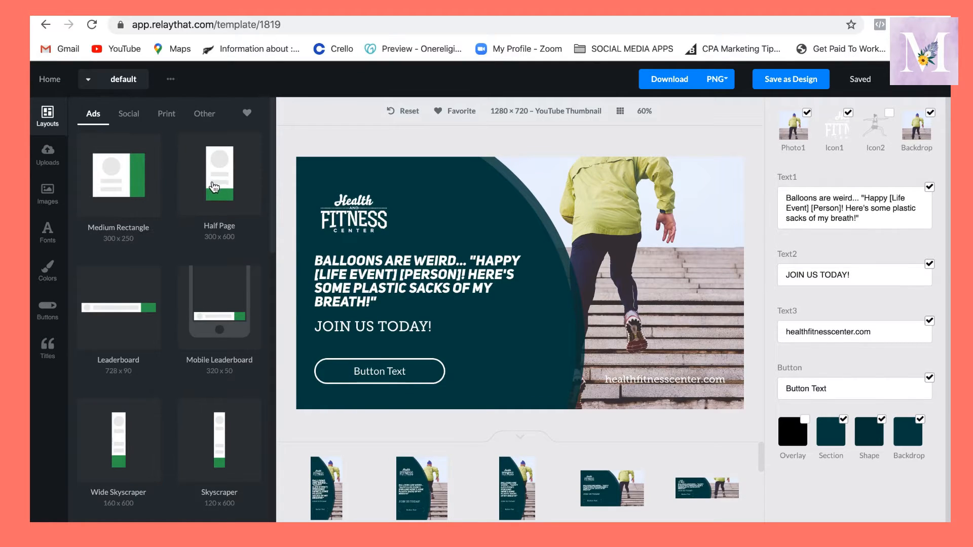
scroll(140, 357, down, 10)
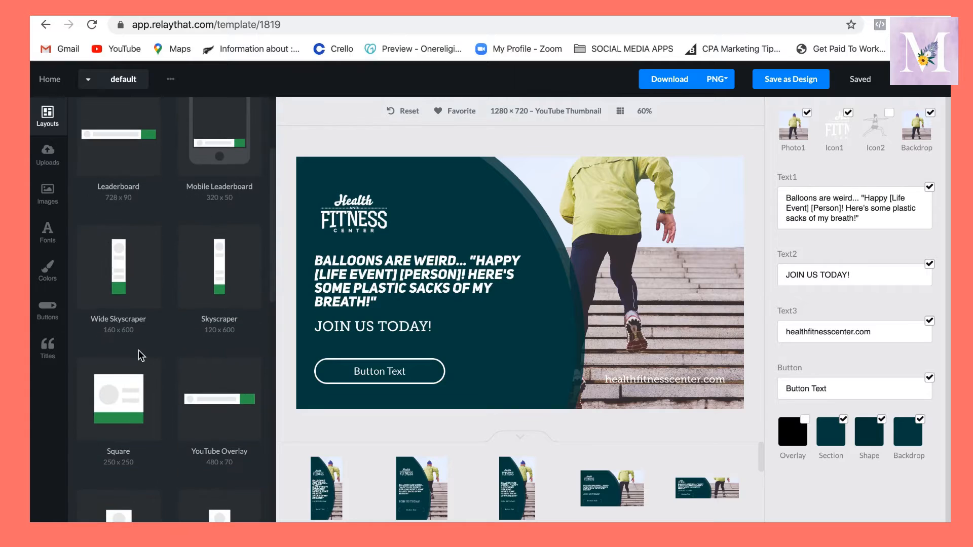
scroll(140, 355, up, 10)
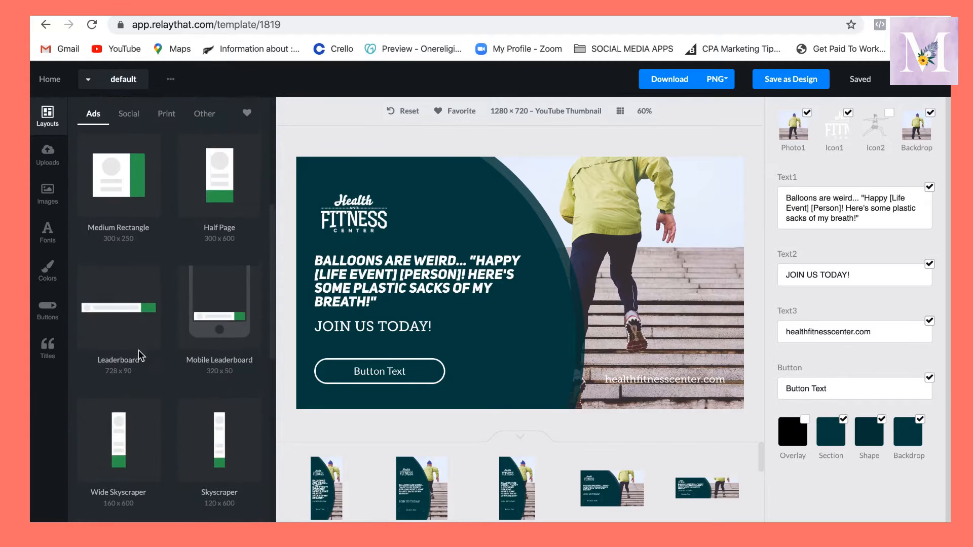
click(129, 115)
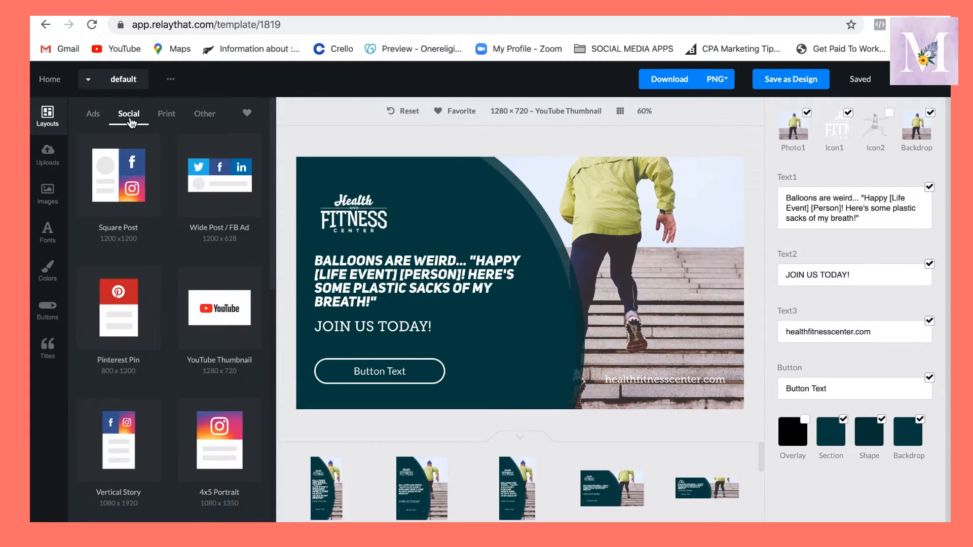
click(115, 185)
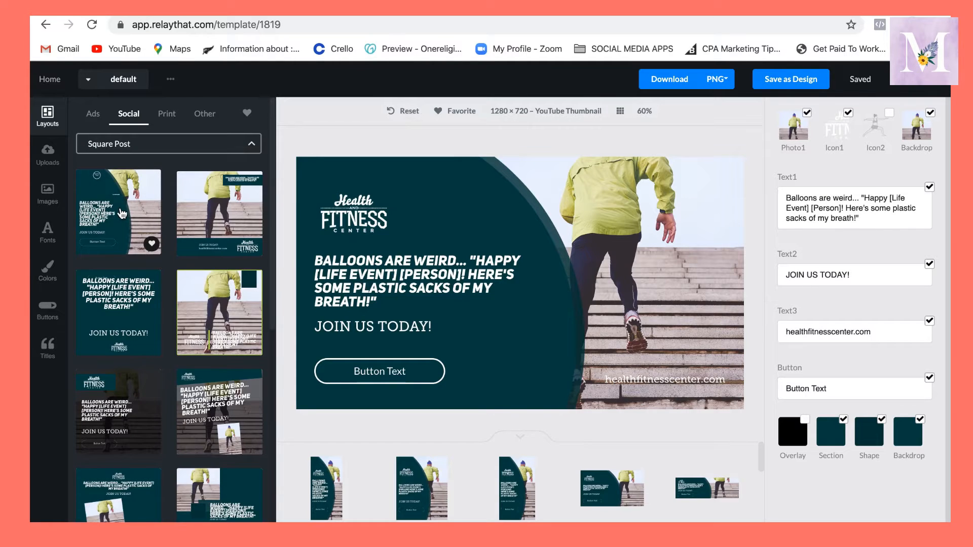
scroll(218, 338, down, 6)
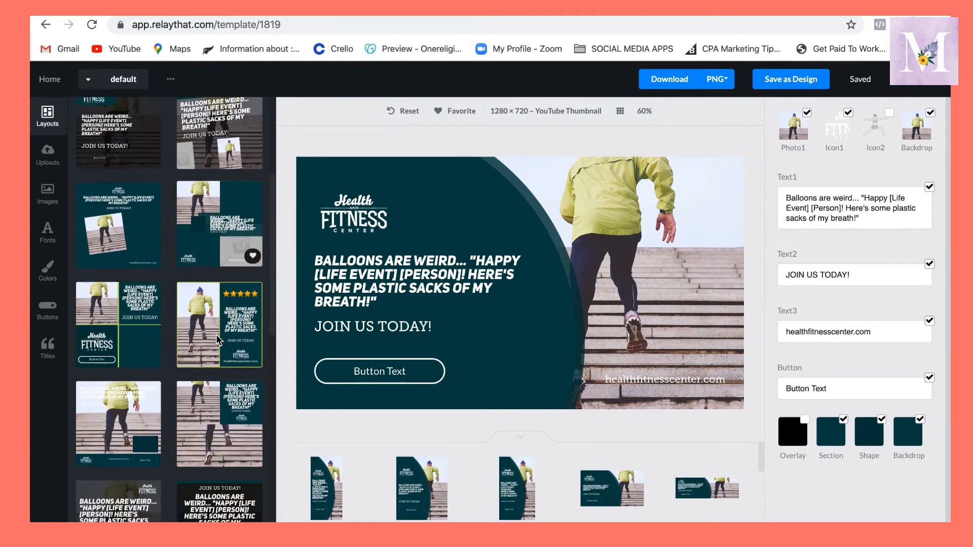
click(216, 332)
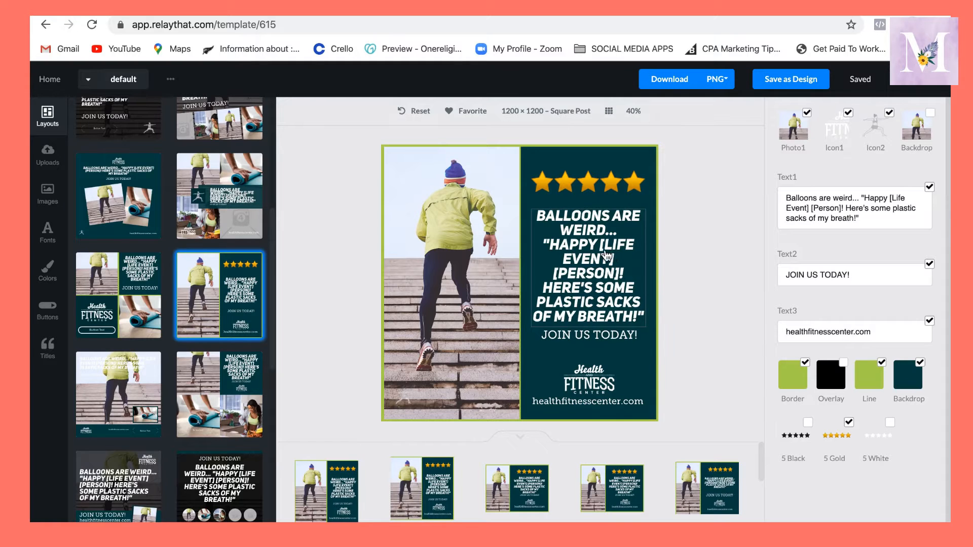
Switch to the four-panel Square Post layout with two photos, a headline panel and a logo panel
click(118, 302)
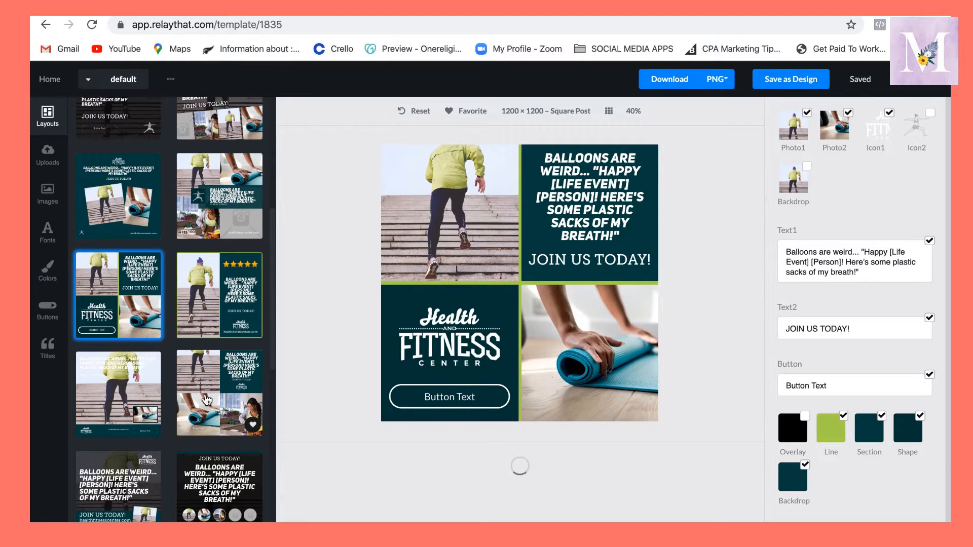
scroll(212, 389, down, 1)
scroll(212, 388, down, 3)
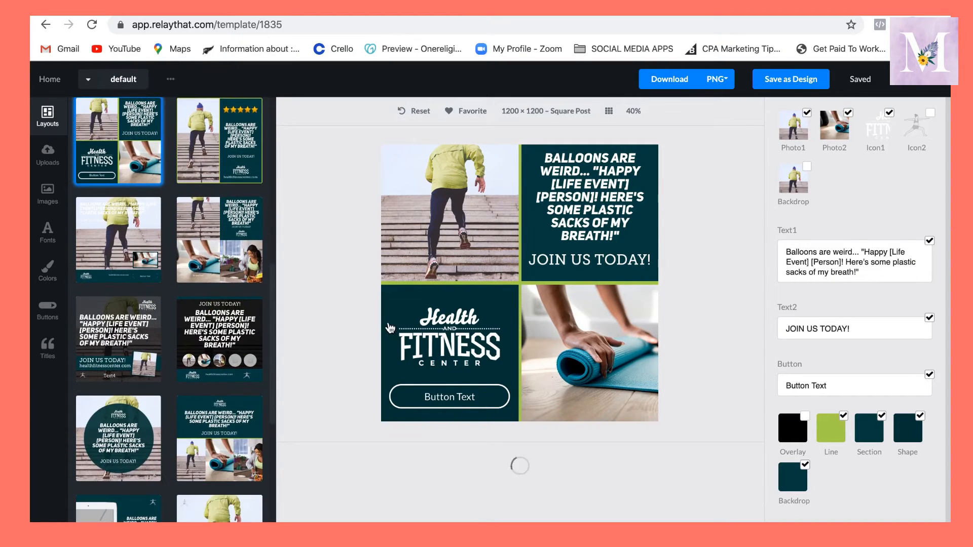
Recolor the logo panel's shape to teal 2FA9B1 and the headline panel's section to teal 3EB0BA
click(387, 295)
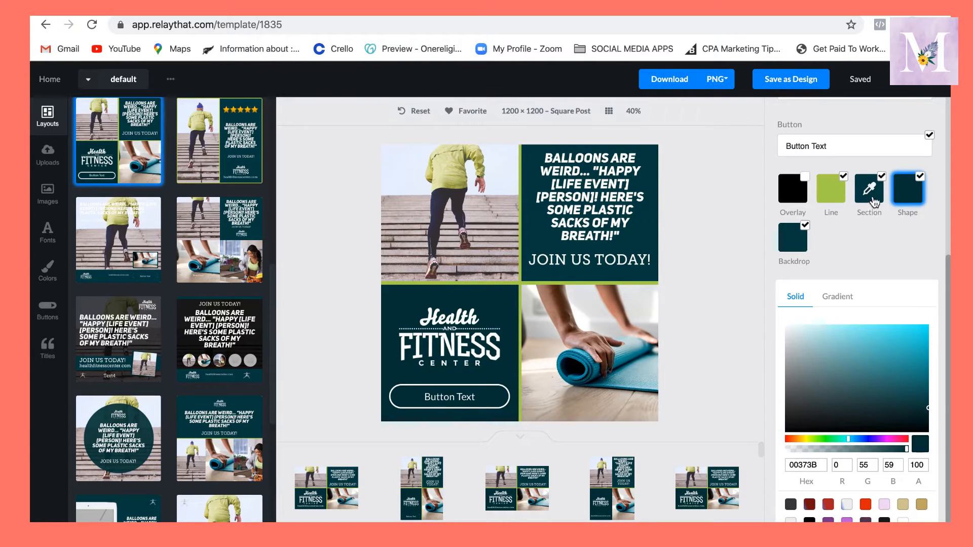
click(892, 361)
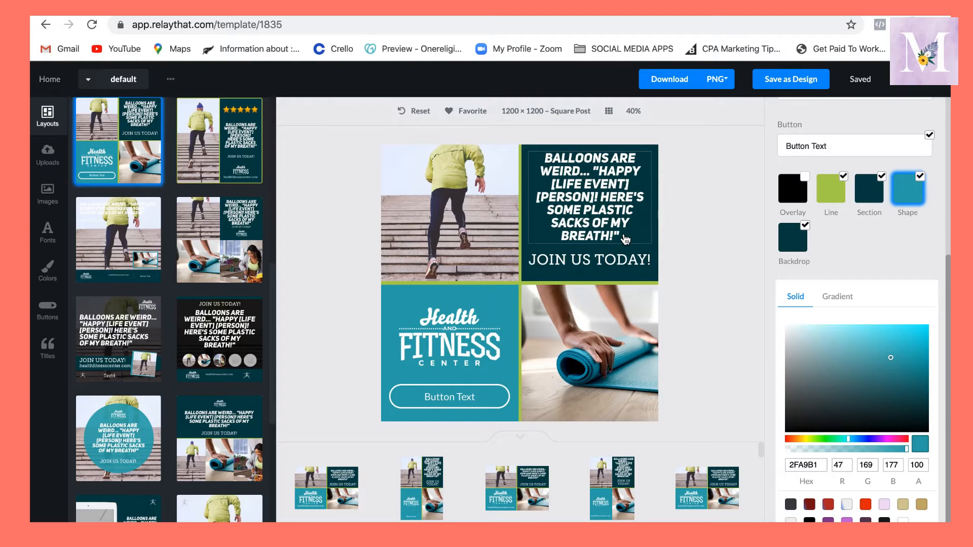
click(640, 272)
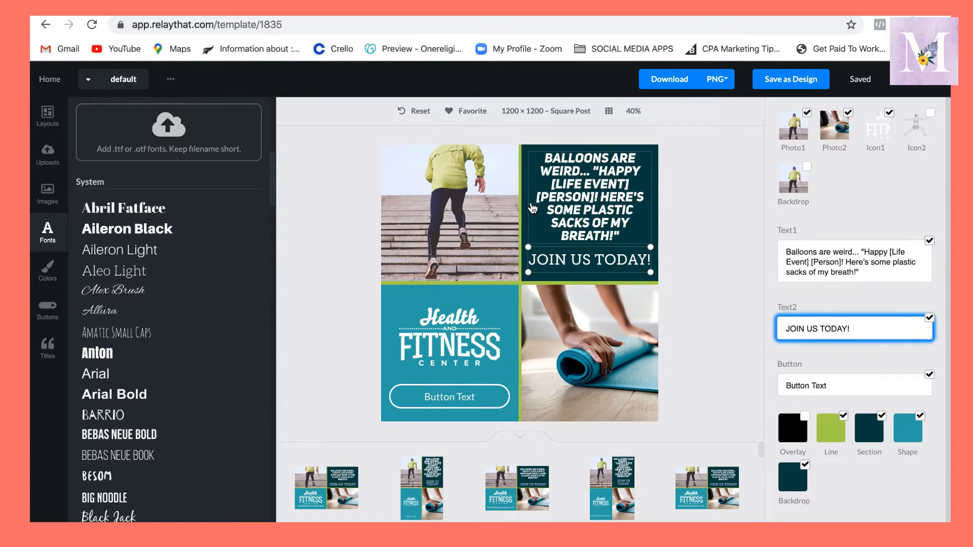
click(861, 419)
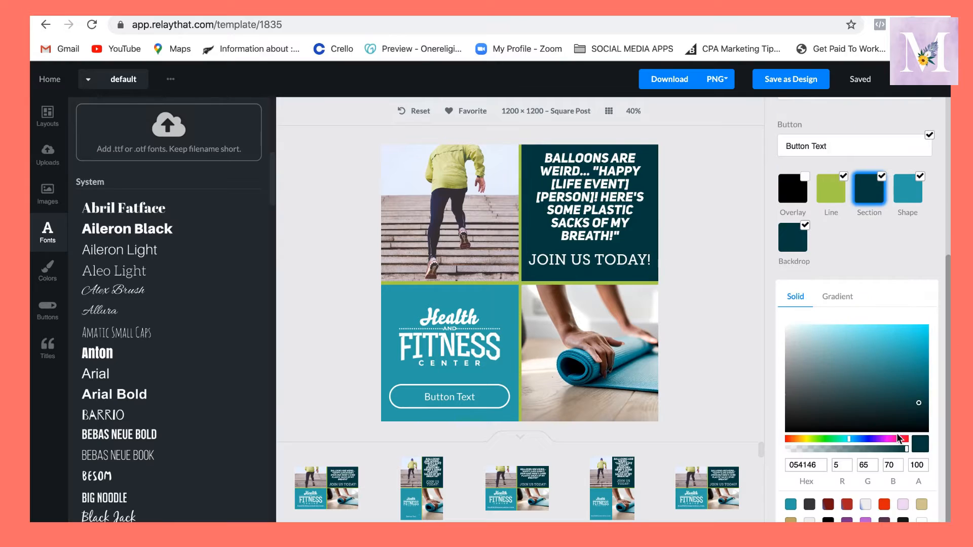
click(882, 356)
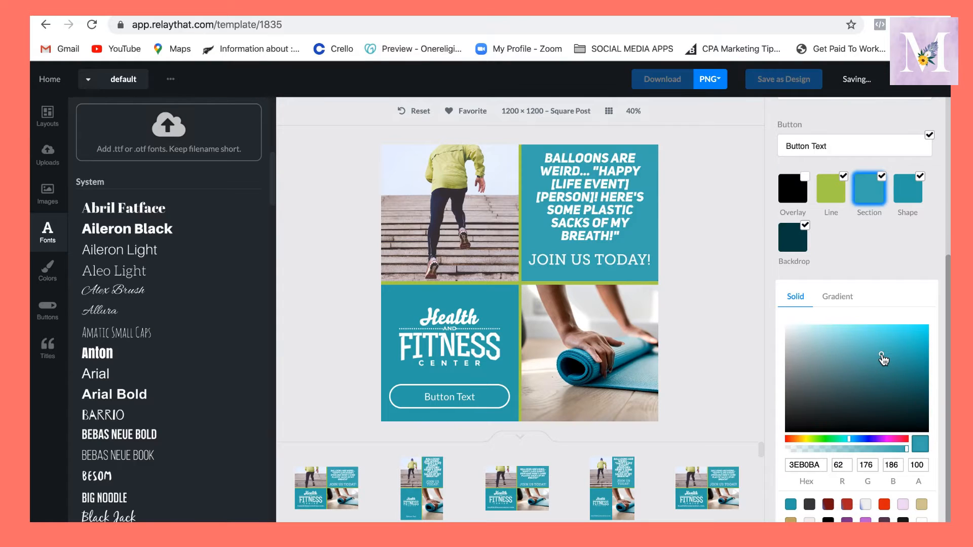
click(740, 300)
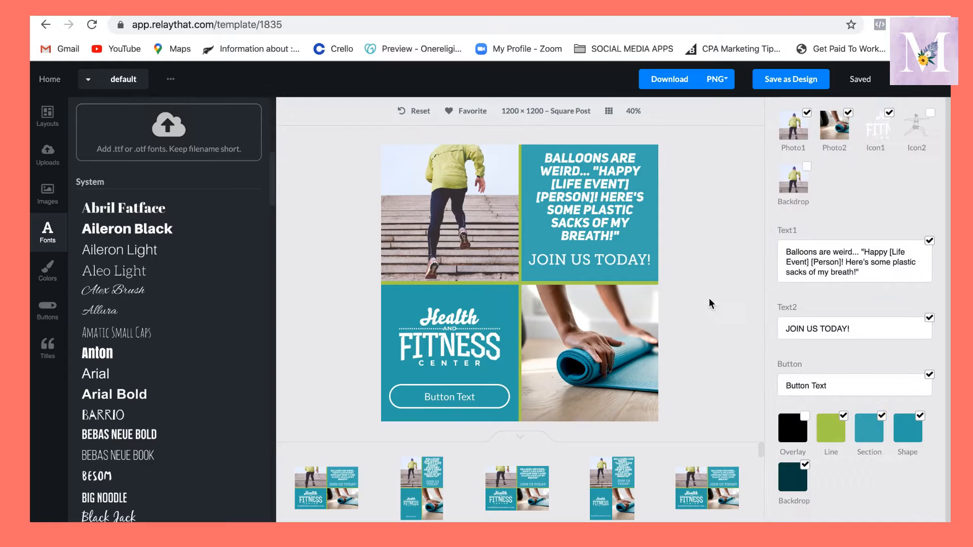
Recolor the dividing lines between the four panels to a dark olive green
click(519, 290)
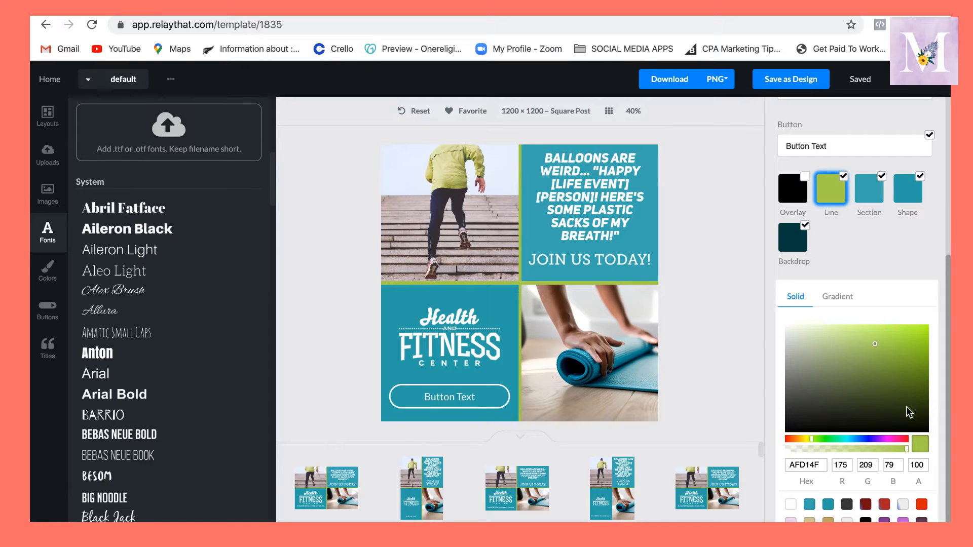
click(867, 369)
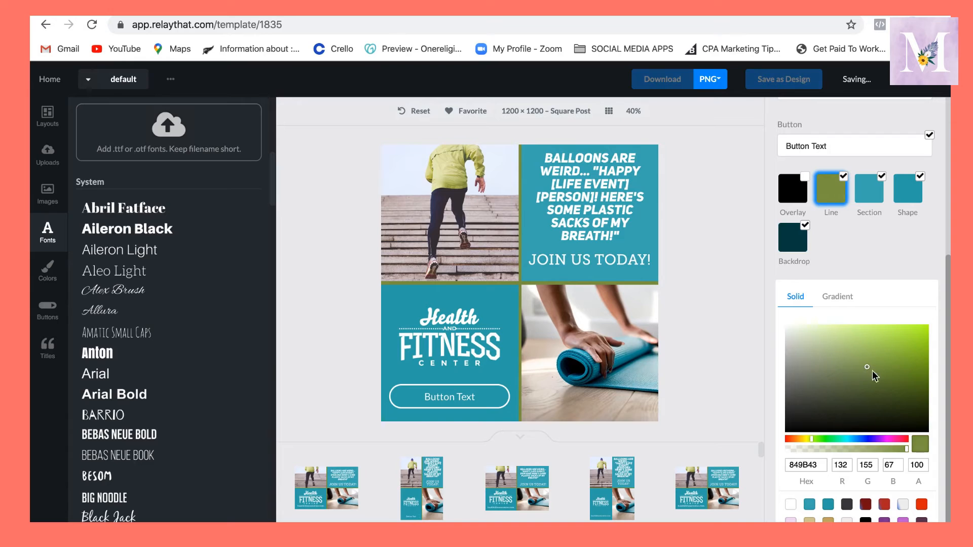
click(885, 381)
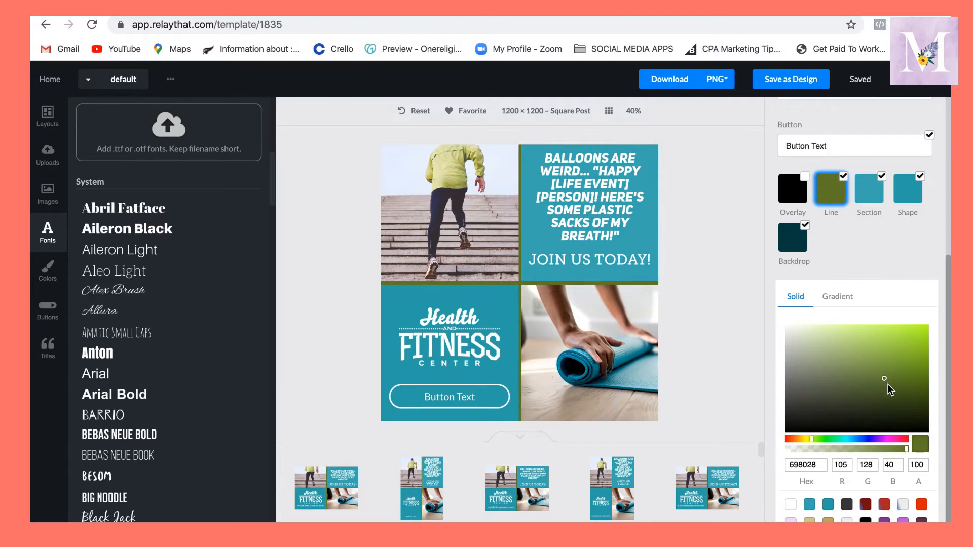
click(736, 336)
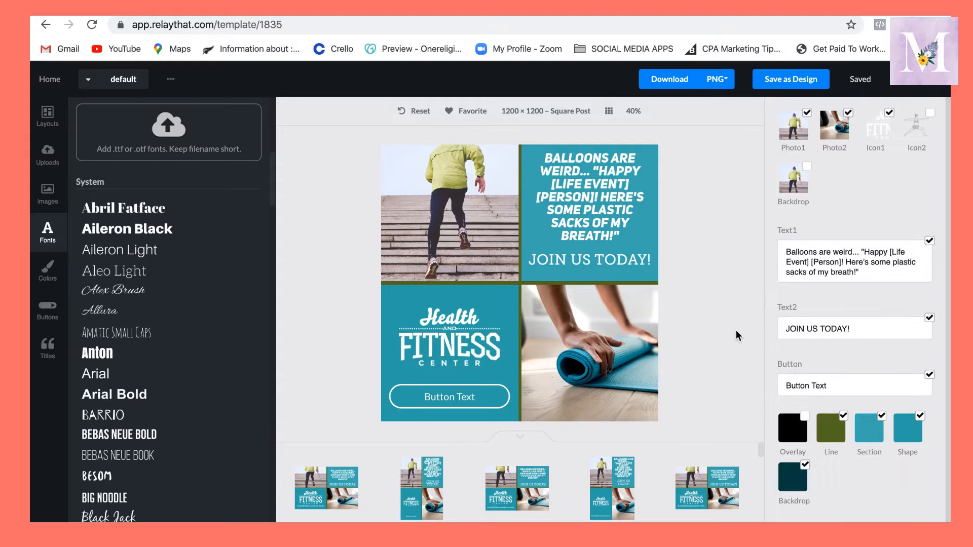
Select the headline text in the teal panel and look through the available system fonts
click(610, 201)
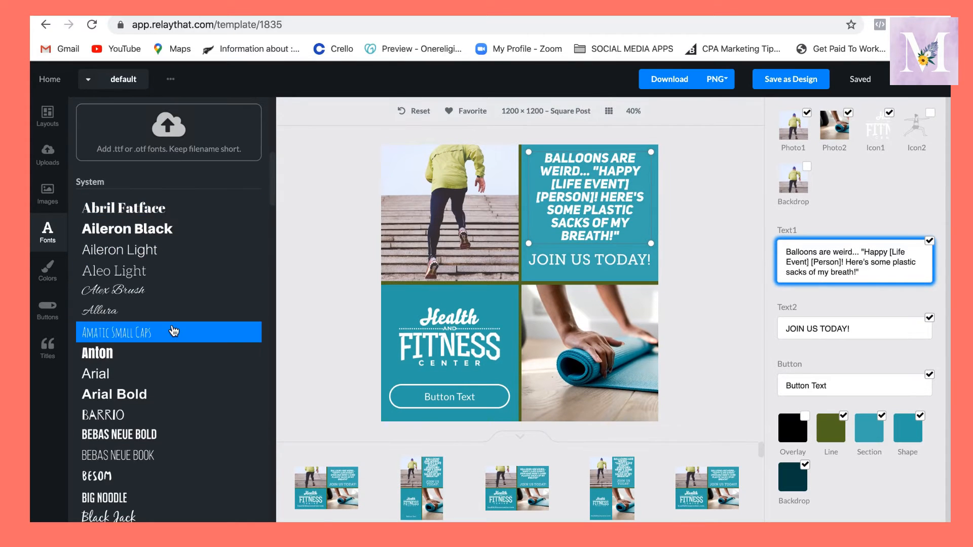
scroll(174, 330, down, 10)
scroll(174, 330, down, 15)
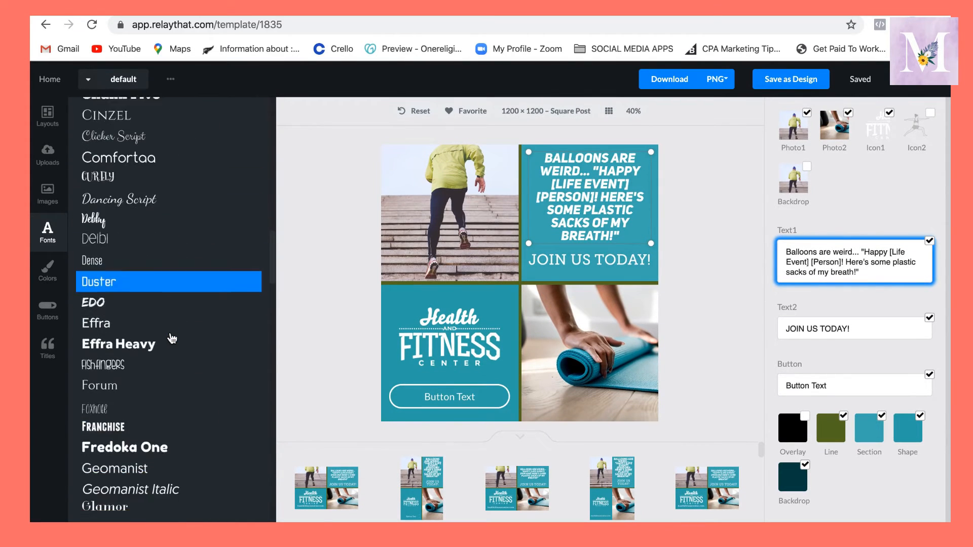
scroll(172, 337, down, 12)
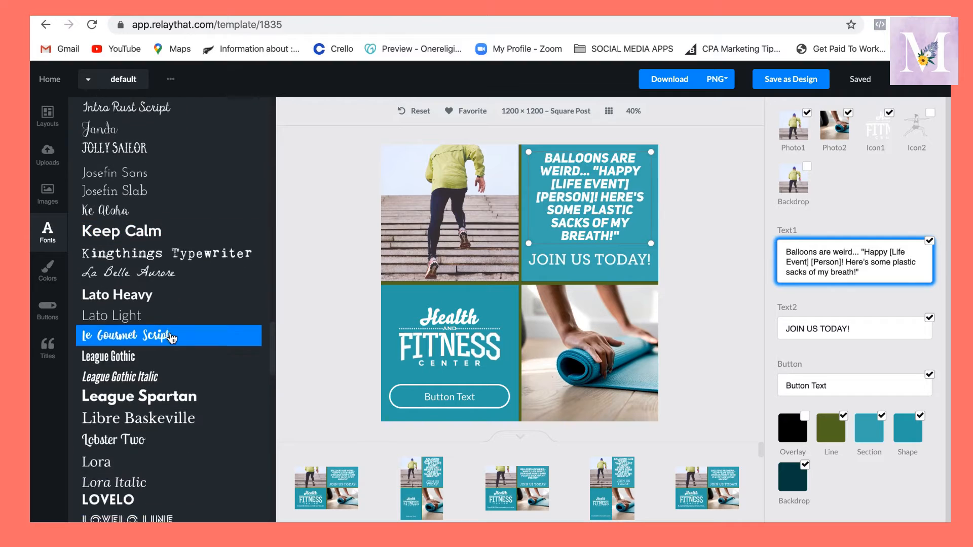
scroll(173, 337, down, 6)
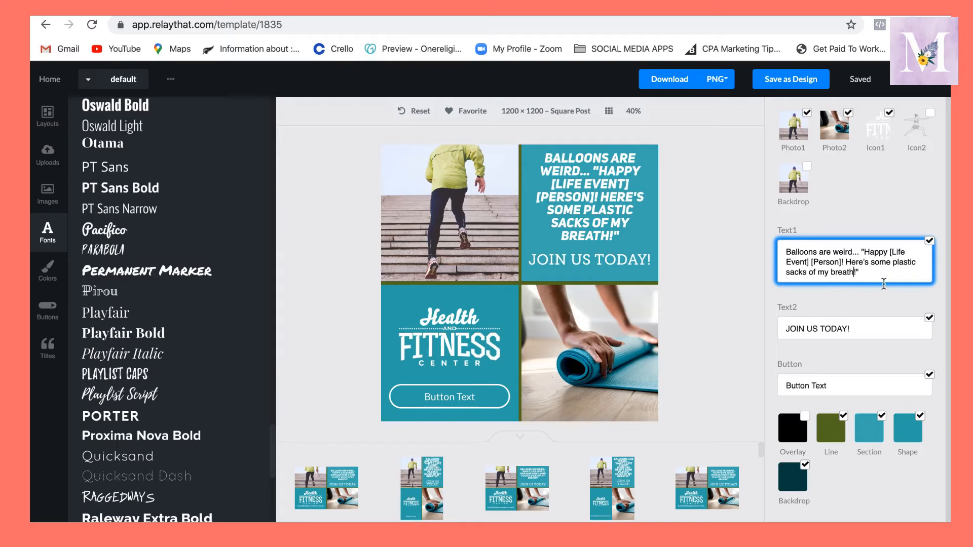
Delete the words "sacks of my breath" from the end of the headline text, keeping the closing exclamation mark and quote
key(BackSpace)
key(BackSpace)
key(BackSpace)
key(BackSpace)
key(BackSpace)
key(BackSpace)
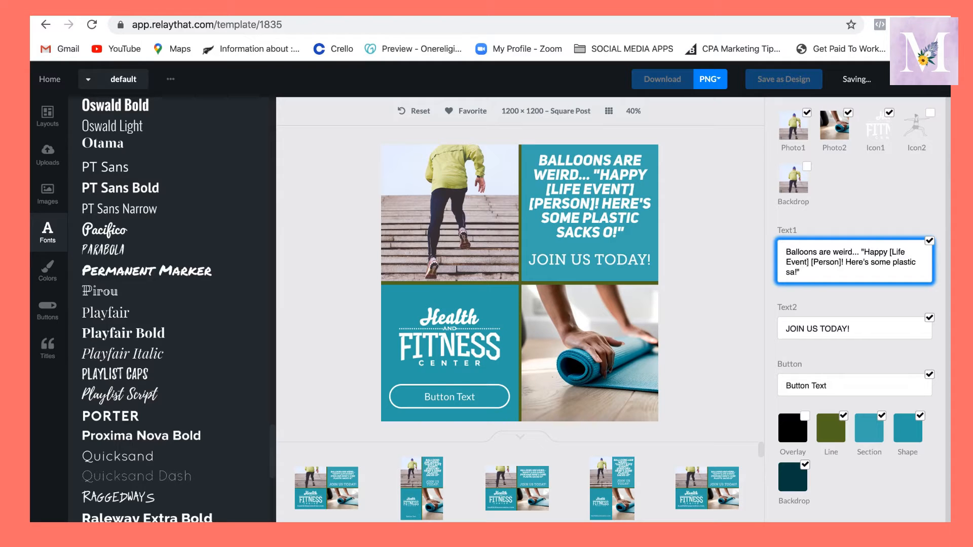
key(BackSpace)
key(BackSpace)
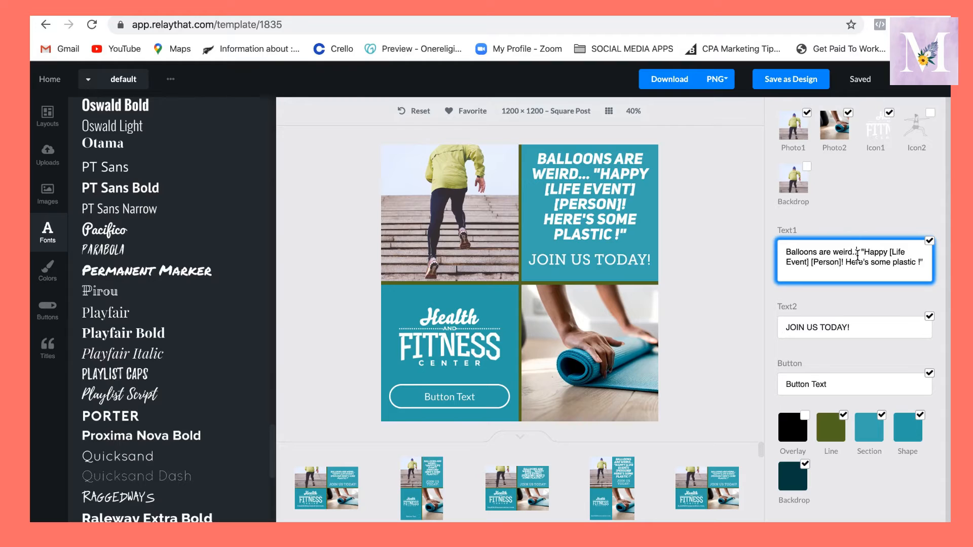
Replace the headline's opening words "Balloons are weird" with "Circuit Breaker is over", ending in a single period
click(857, 256)
key(BackSpace)
key(BackSpace)
key(BackSpace)
key(BackSpace)
key(BackSpace)
key(BackSpace)
key(BackSpace)
key(BackSpace)
key(BackSpace)
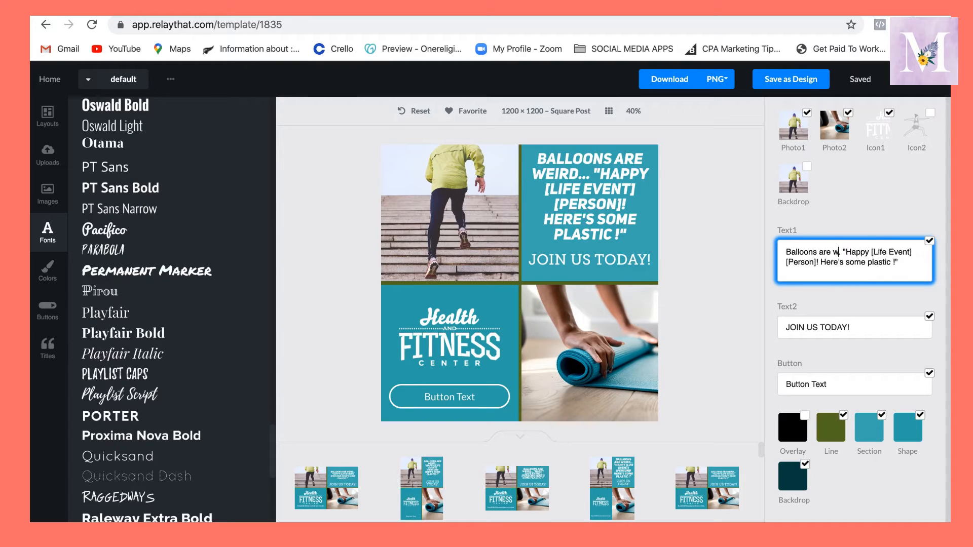
key(BackSpace)
key(BackSpace)
key(BackSpace)
key(BackSpace)
key(BackSpace)
key(BackSpace)
key(BackSpace)
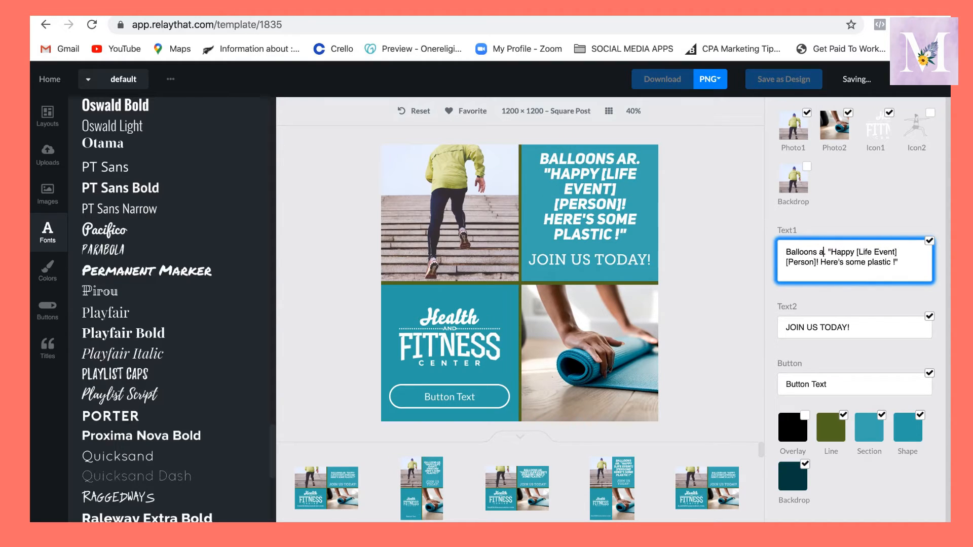
key(BackSpace)
key(BackSpace)
key(BackSpace)
key(BackSpace)
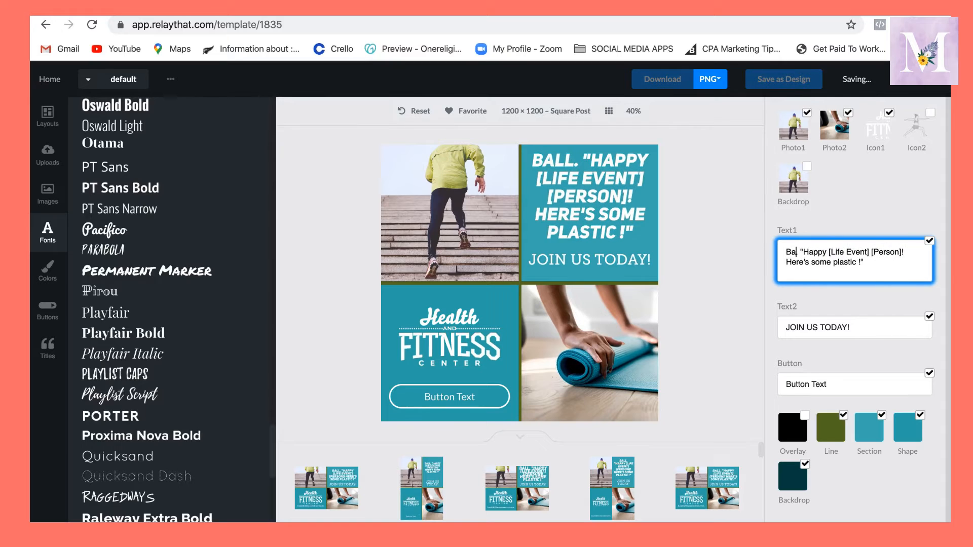
text(Circuit Br)
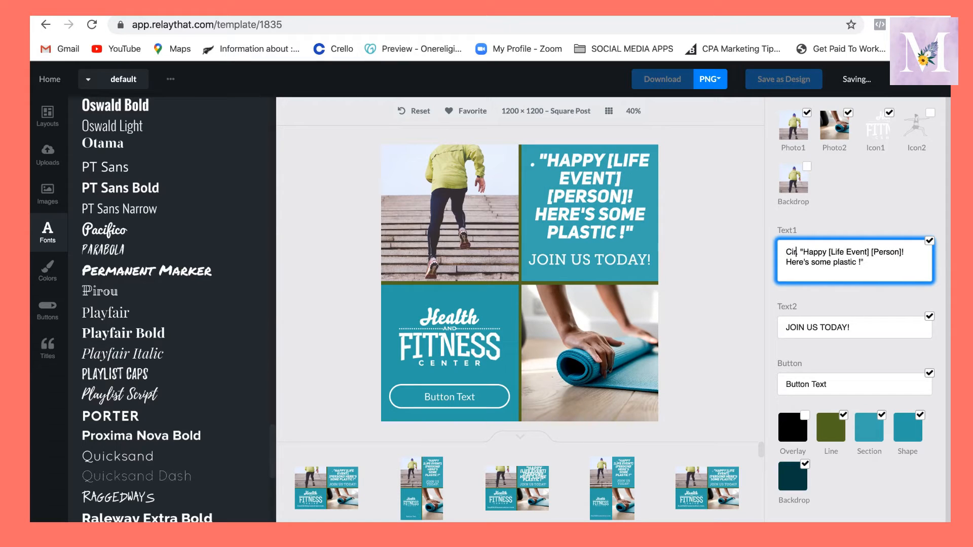
text(eaker)
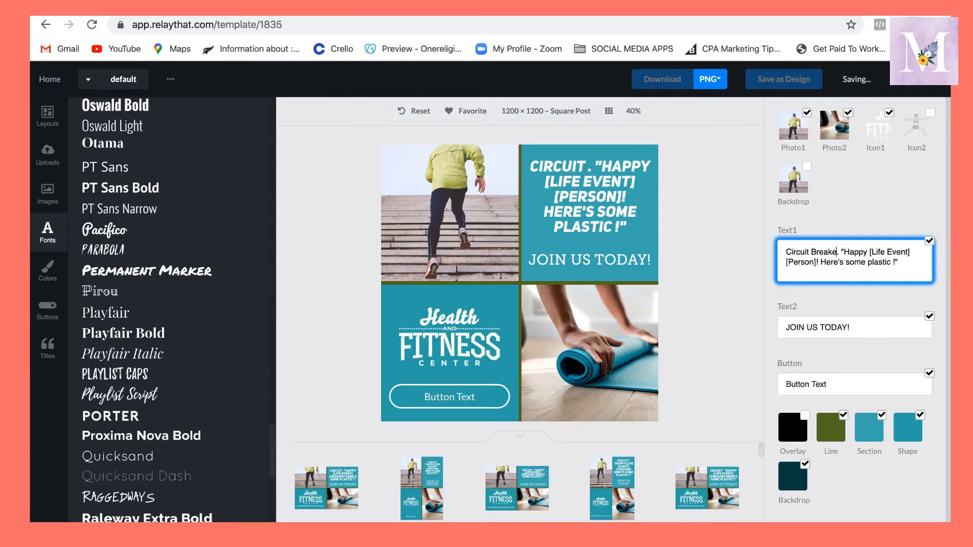
text( is)
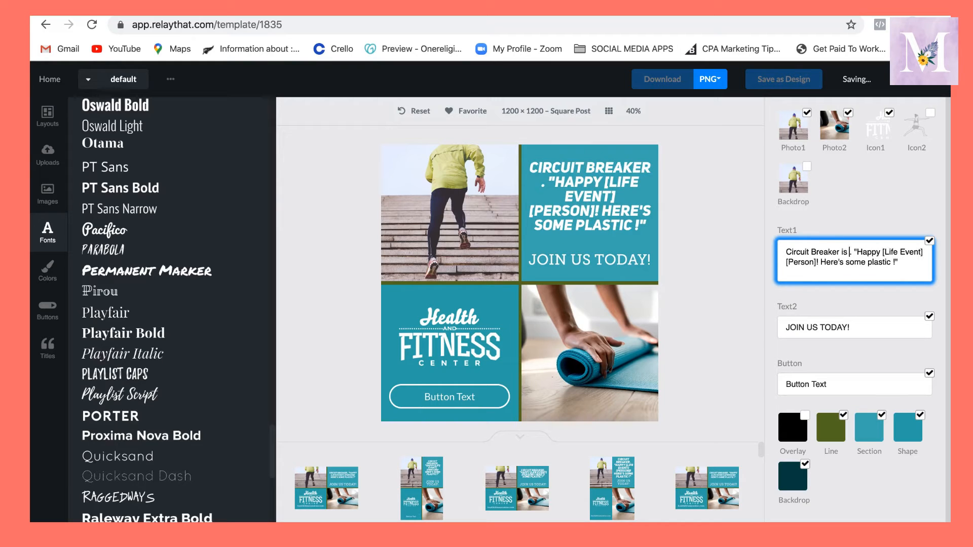
text( over)
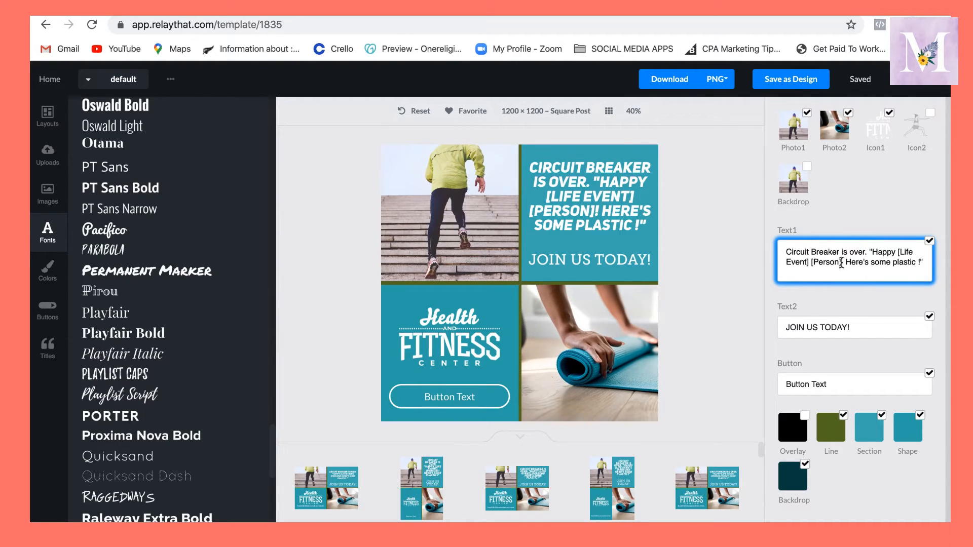
Remove the [Person] placeholder from the headline text, keeping the exclamation mark after it
key(BackSpace)
key(BackSpace)
key(BackSpace)
key(BackSpace)
key(BackSpace)
key(BackSpace)
key(BackSpace)
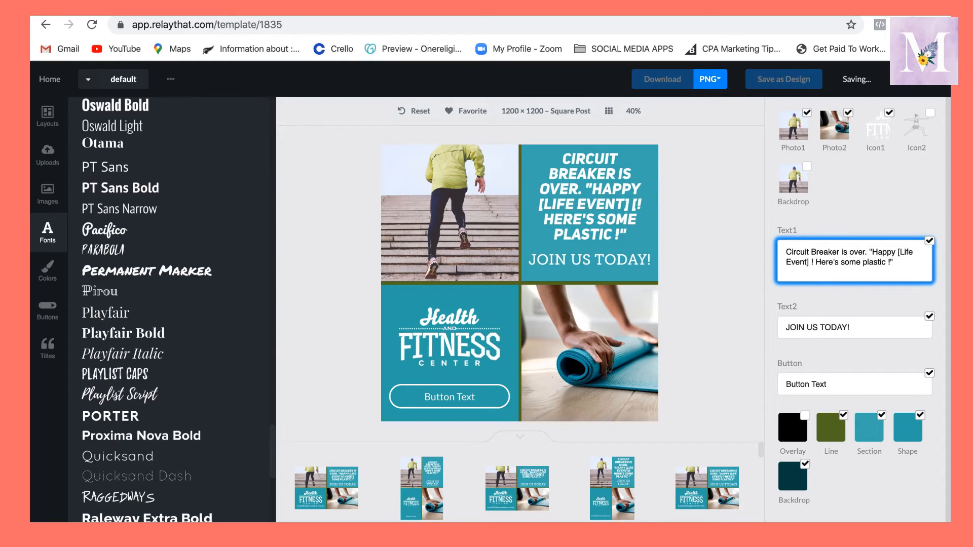
text(Lui)
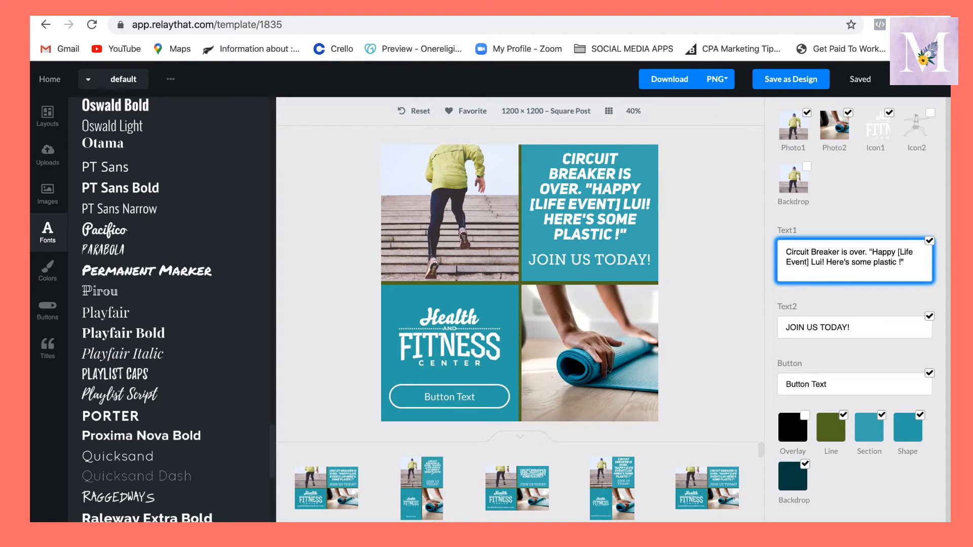
key(BackSpace)
key(BackSpace)
key(BackSpace)
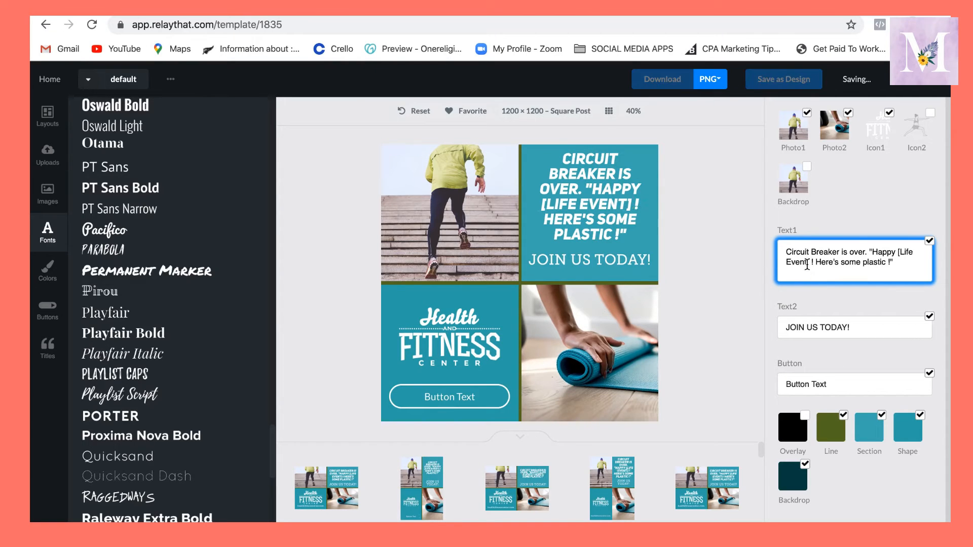
Replace the words inside the headline's [Life Event] brackets with the person's first name
key(BackSpace)
key(BackSpace)
key(BackSpace)
key(BackSpace)
key(BackSpace)
key(BackSpace)
key(BackSpace)
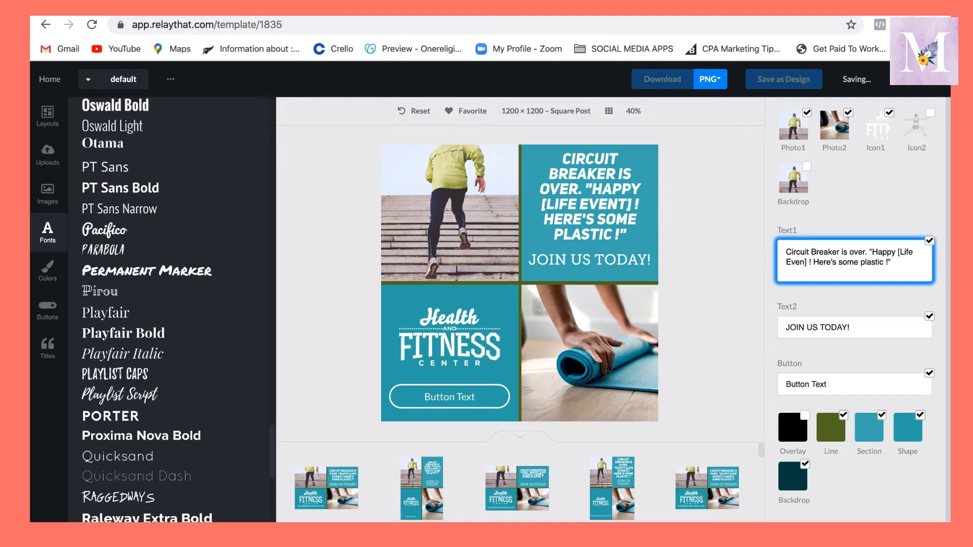
key(BackSpace)
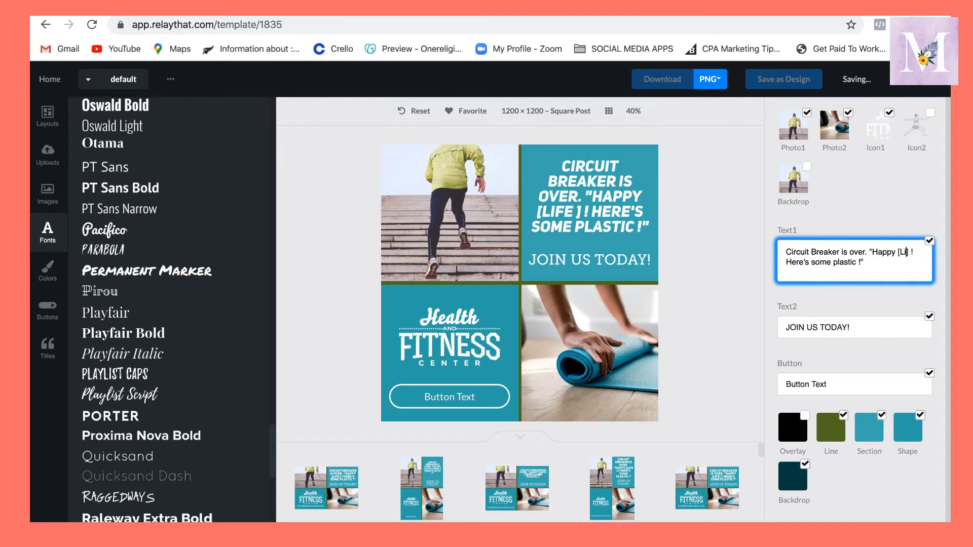
key(BackSpace)
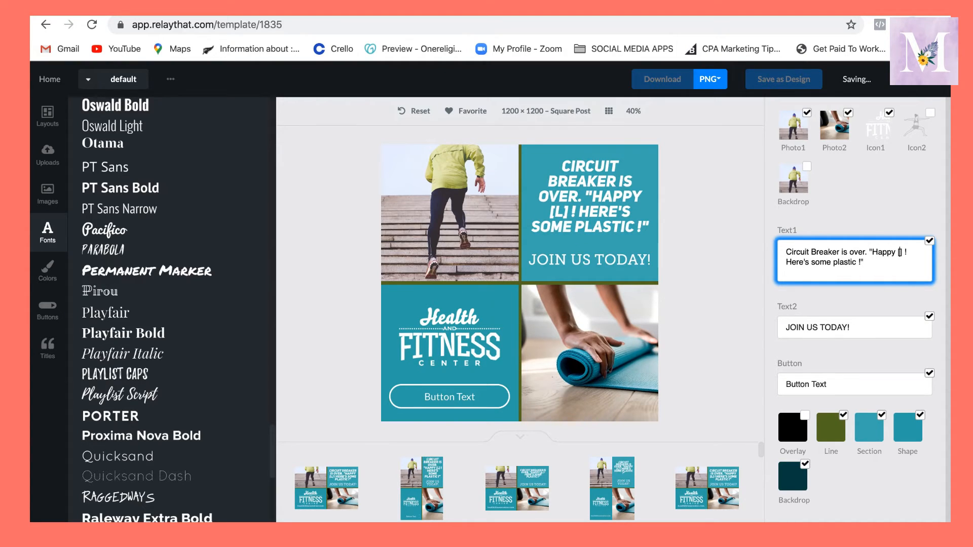
text(ui)
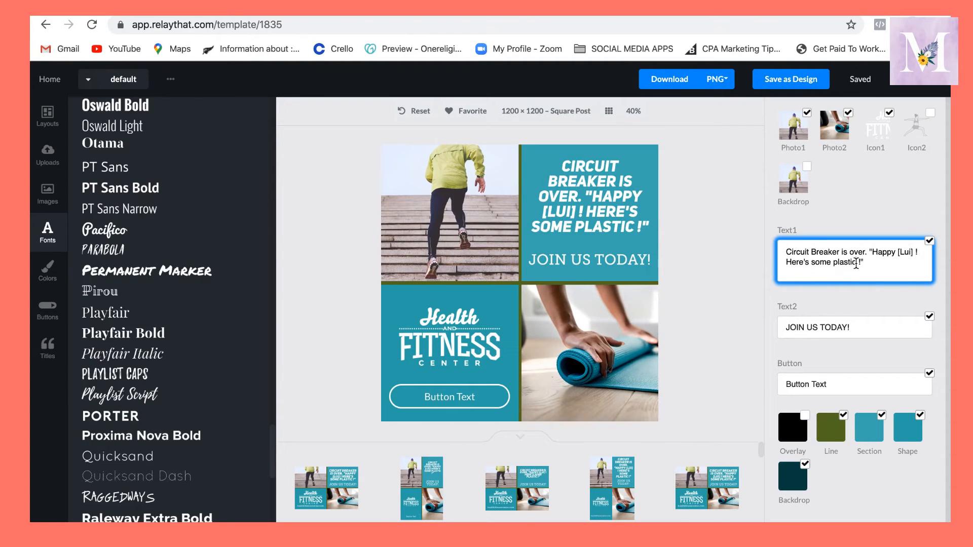
Replace the headline's remaining "! Here's some plastic" wording with "is back in the gym", keeping the final exclamation mark and quote
key(BackSpace)
key(BackSpace)
key(BackSpace)
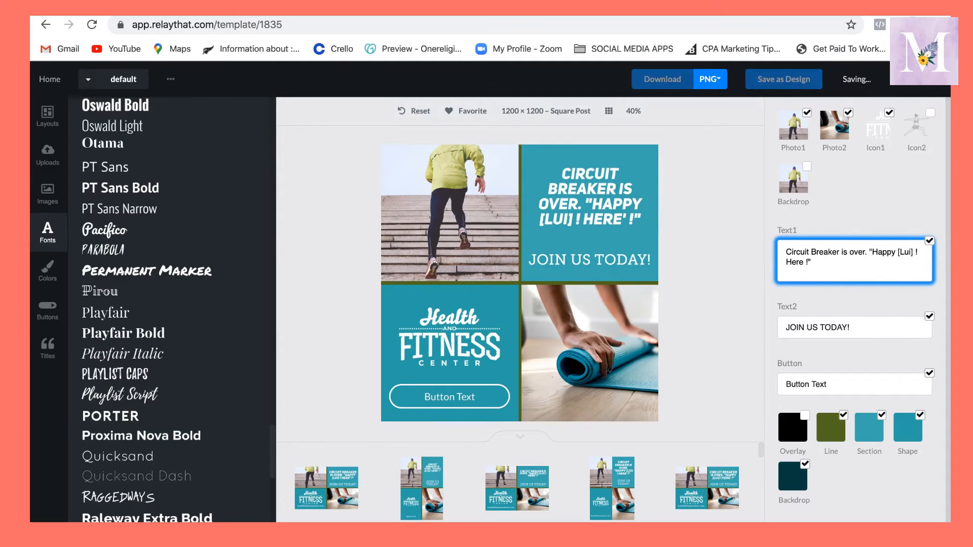
key(BackSpace)
key(BackSpace)
key(BackSpace)
key(BackSpace)
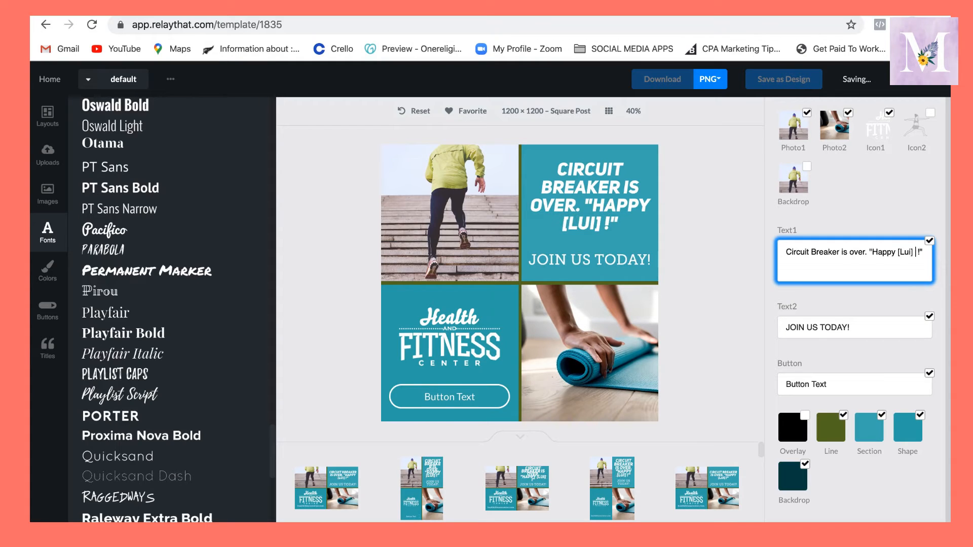
text(is back)
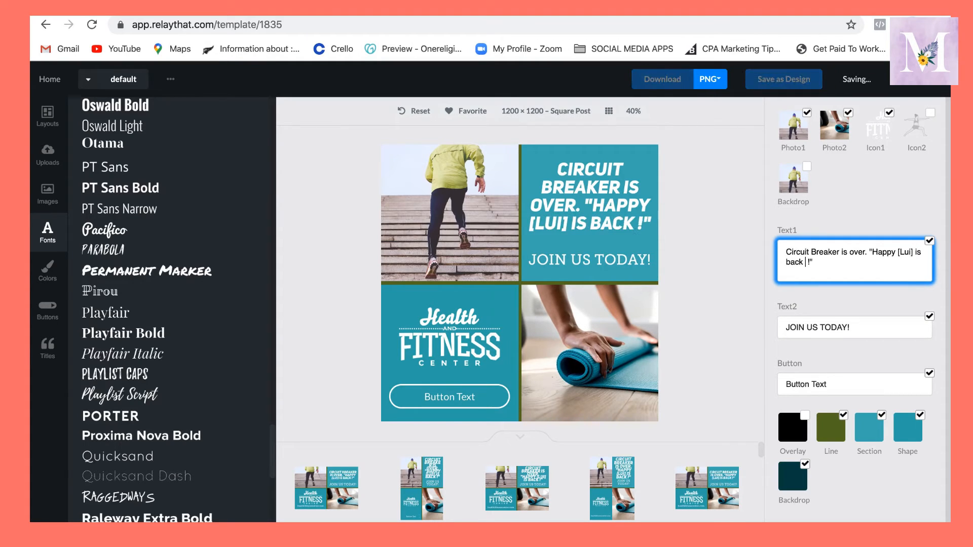
text( in the gym)
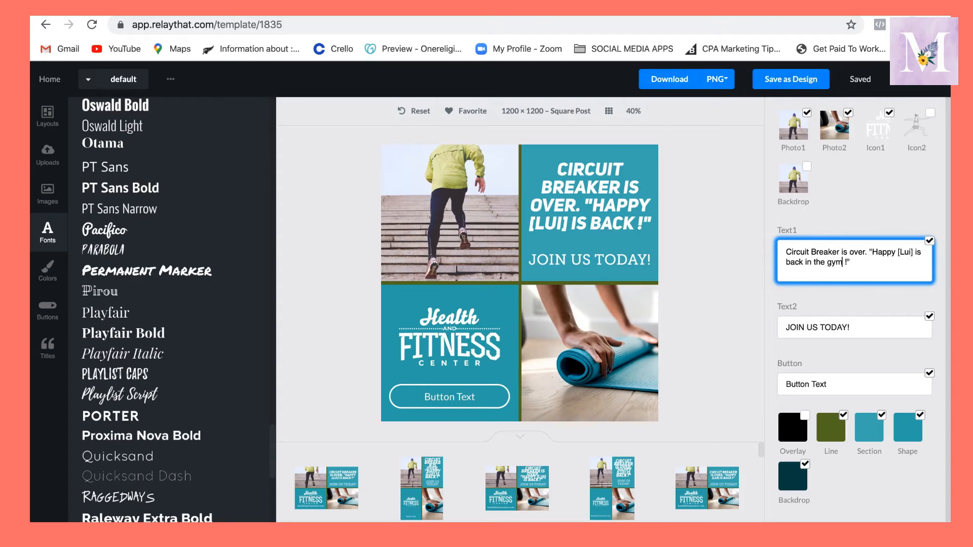
click(861, 302)
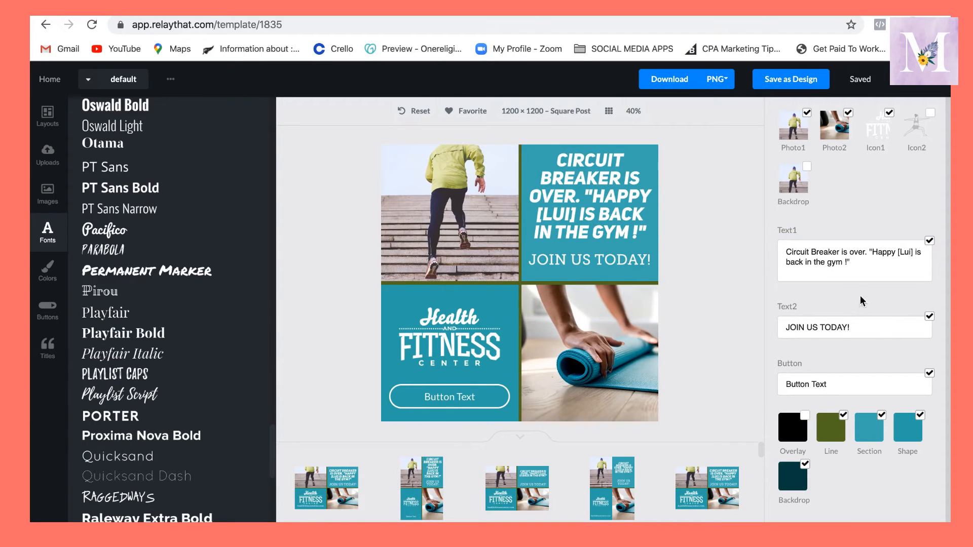
Select the outlined button below the logo and look through the available button styles
click(579, 170)
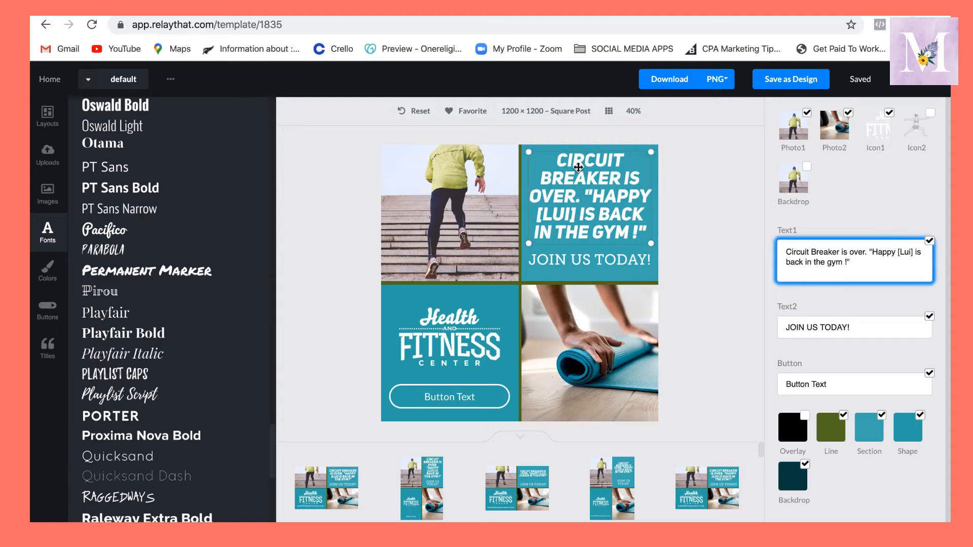
click(474, 401)
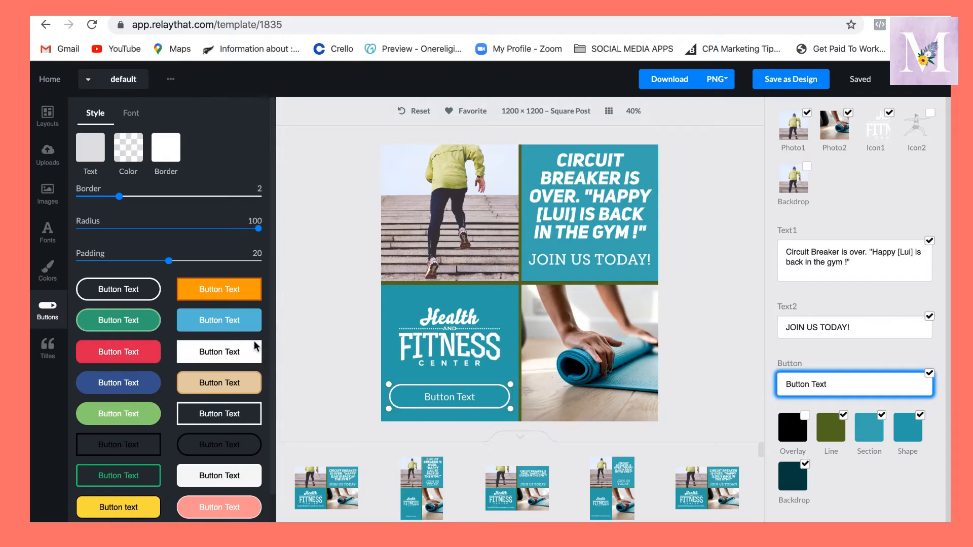
scroll(125, 362, down, 1)
scroll(125, 364, down, 2)
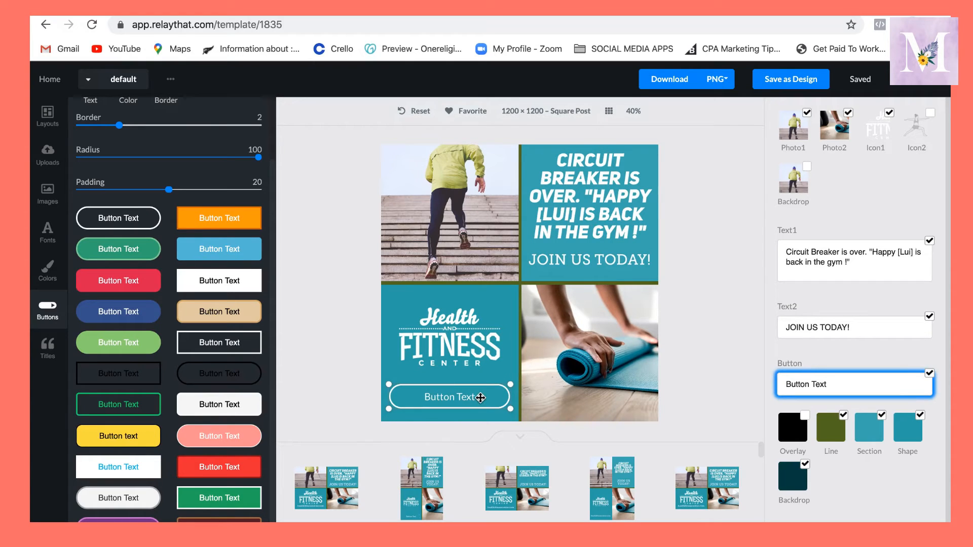
scroll(177, 372, up, 2)
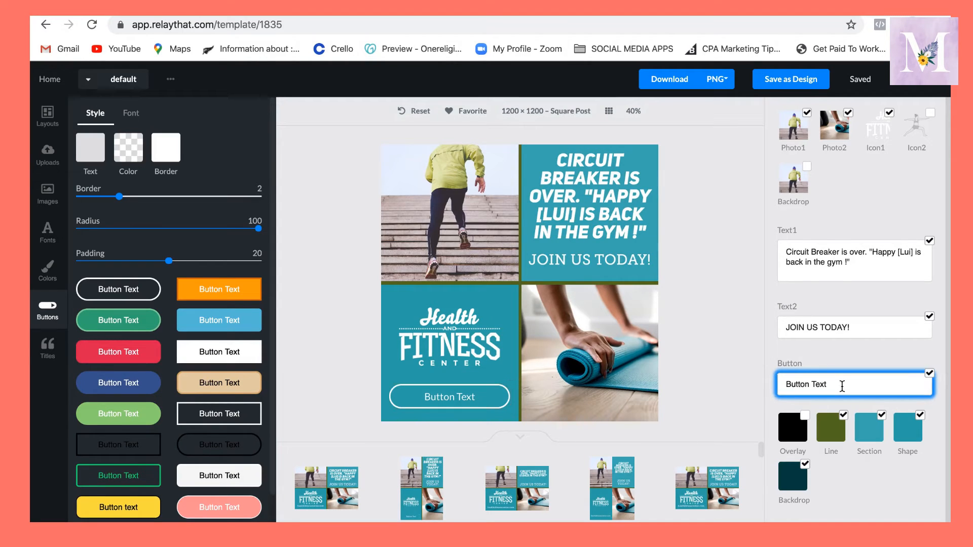
Set the button's text to wanderfullmaria.com and deselect the button
key(BackSpace)
key(BackSpace)
key(BackSpace)
key(BackSpace)
key(BackSpace)
key(BackSpace)
key(BackSpace)
key(BackSpace)
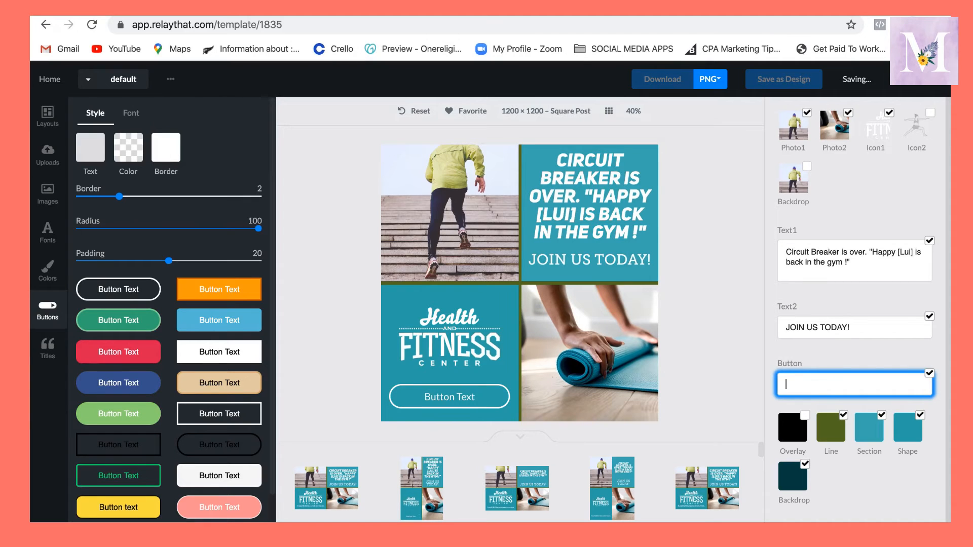
text(wanderfu)
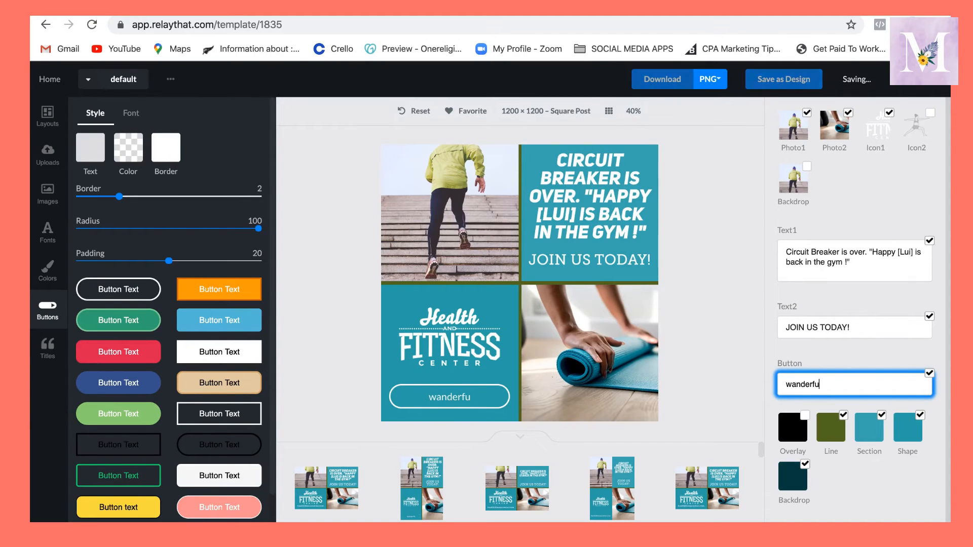
text(llm)
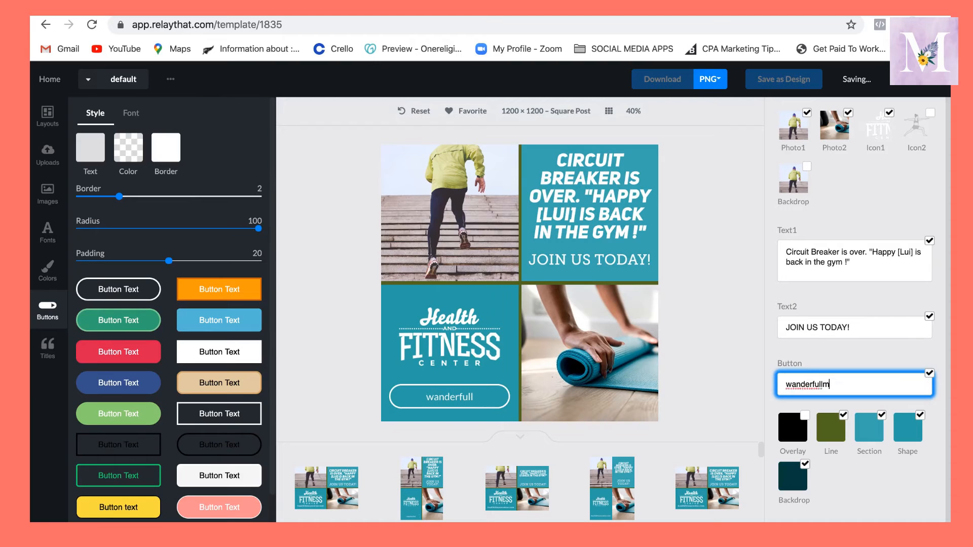
text(aria.co)
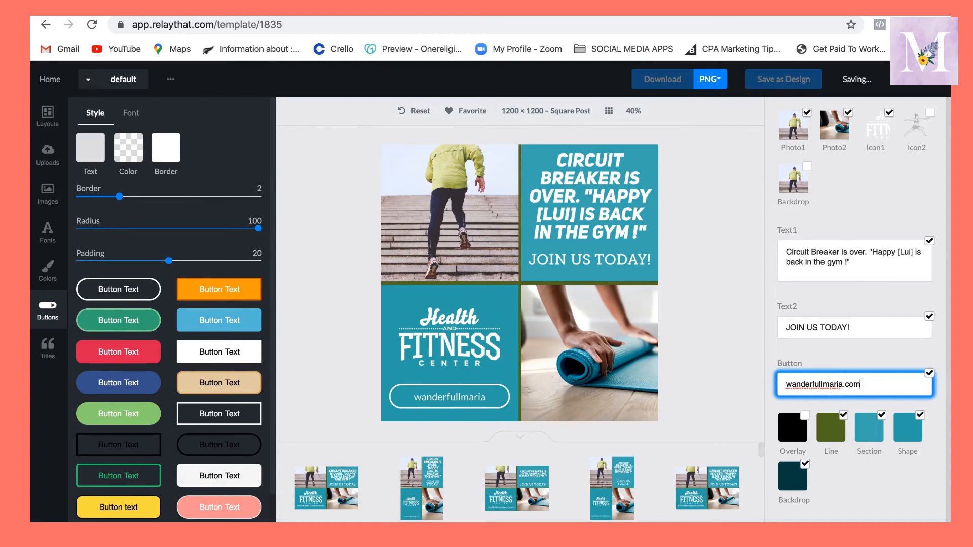
text(m)
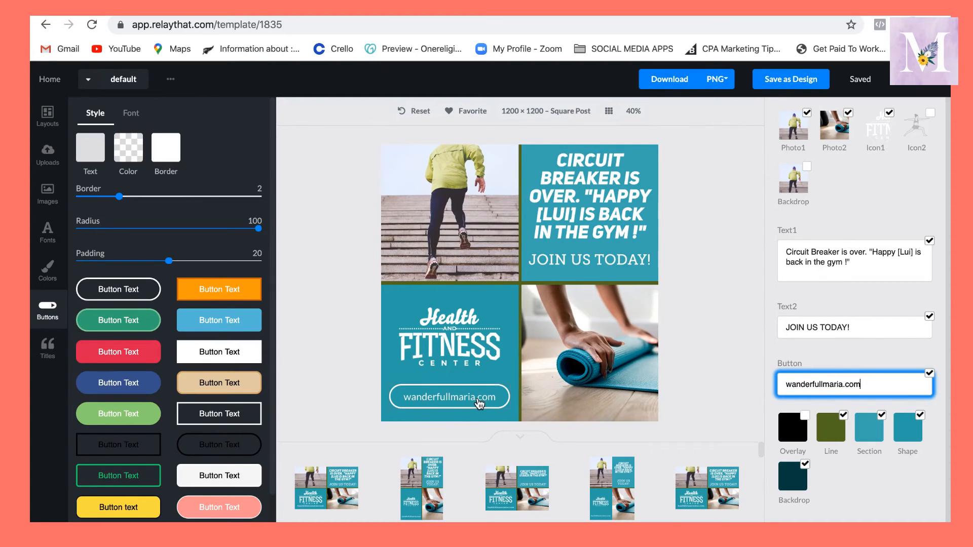
click(714, 399)
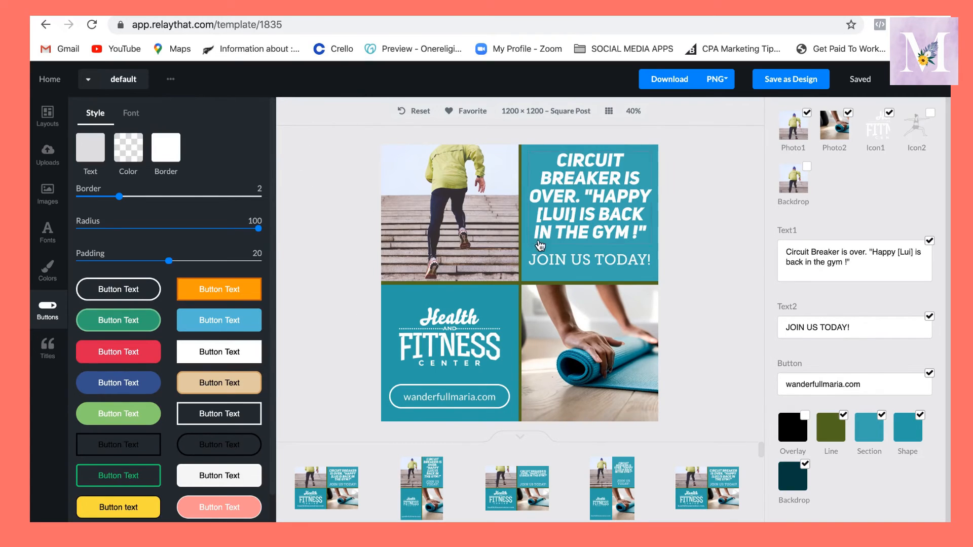
Look through the available Square Post layouts as they appear with the customized content
click(54, 118)
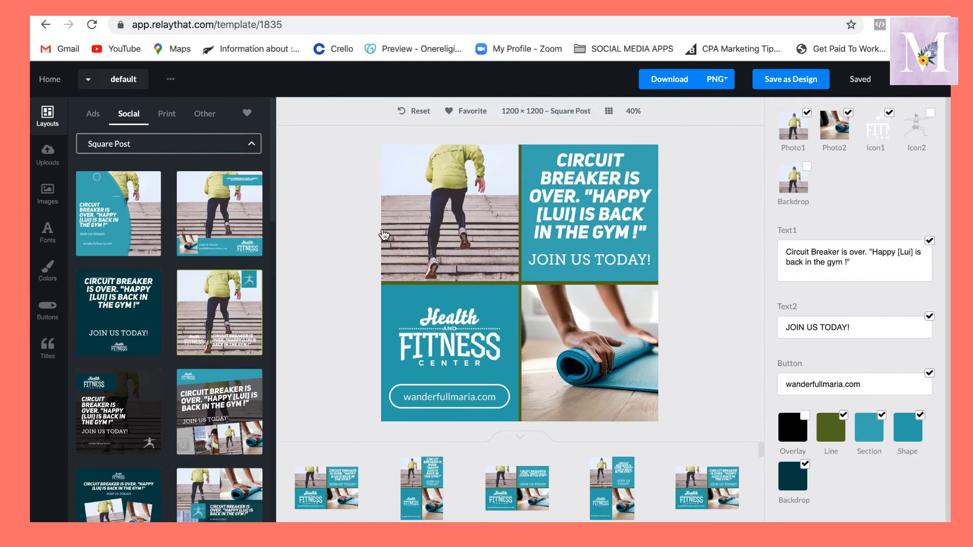
scroll(147, 452, down, 6)
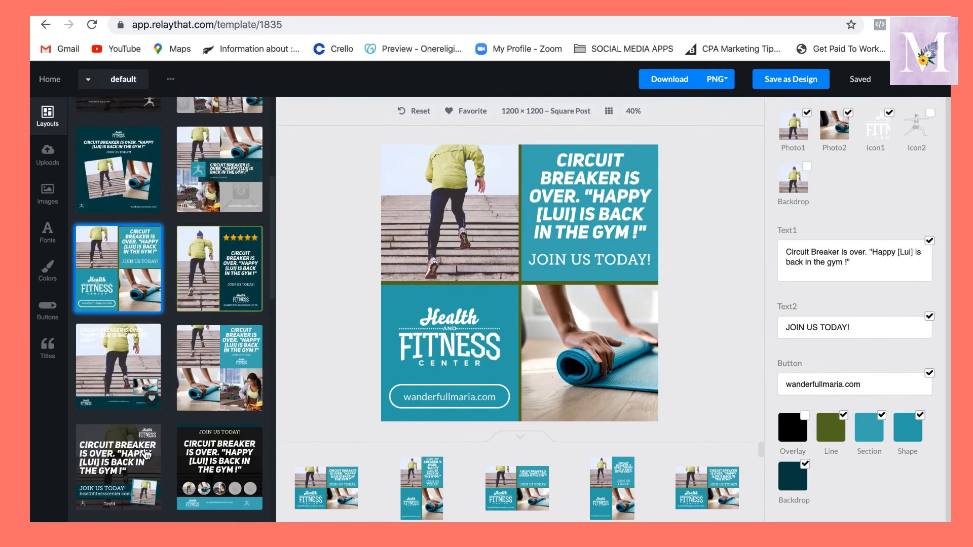
scroll(147, 452, down, 5)
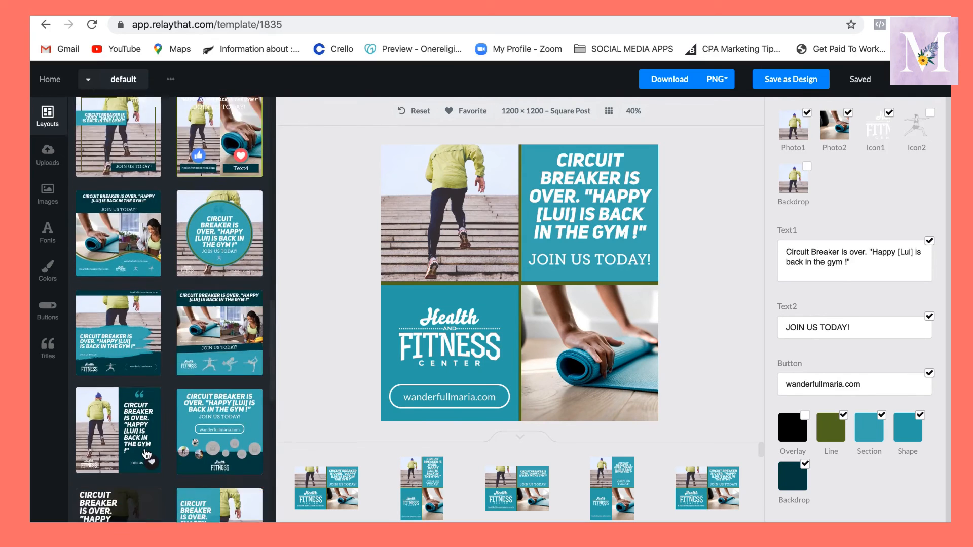
scroll(147, 453, down, 6)
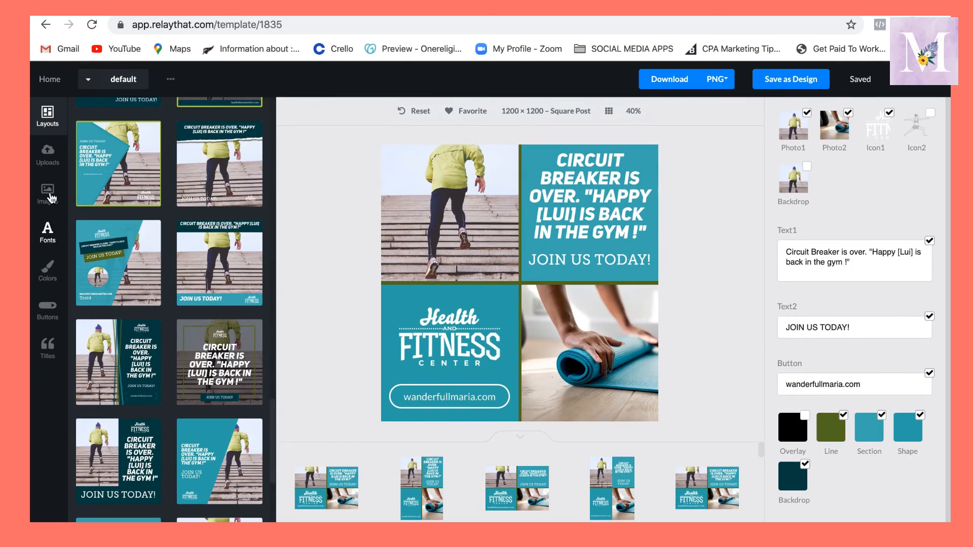
Replace the stair-runner photo with the stock photo of a hand in light, and the yoga-mat photo with the starry jar image
click(48, 193)
scroll(203, 245, up, 12)
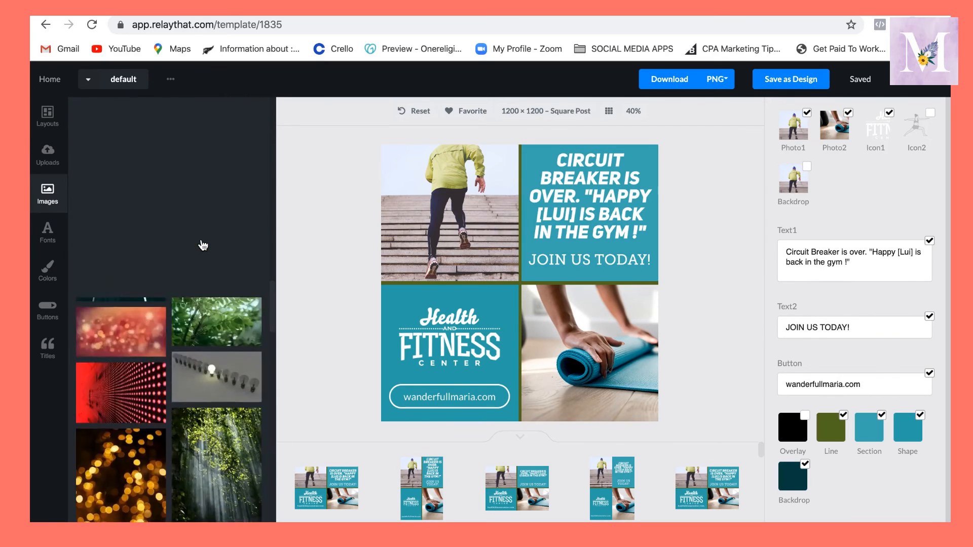
scroll(202, 246, up, 10)
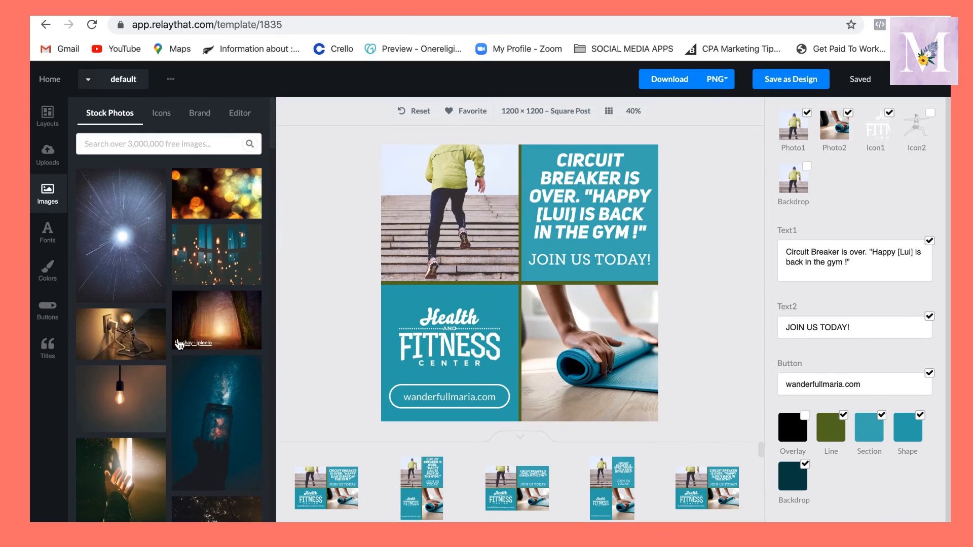
scroll(147, 330, down, 3)
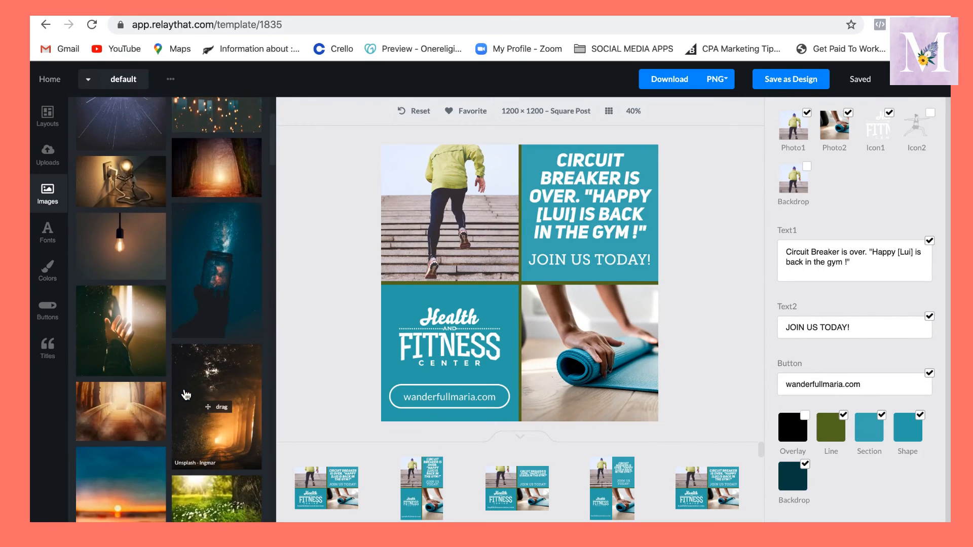
drag(143, 339, 393, 223)
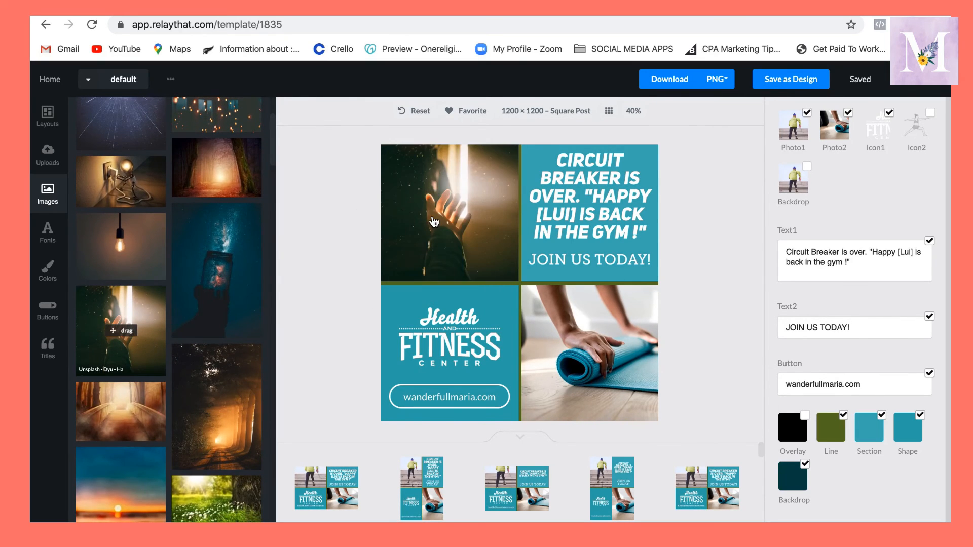
drag(217, 314, 604, 345)
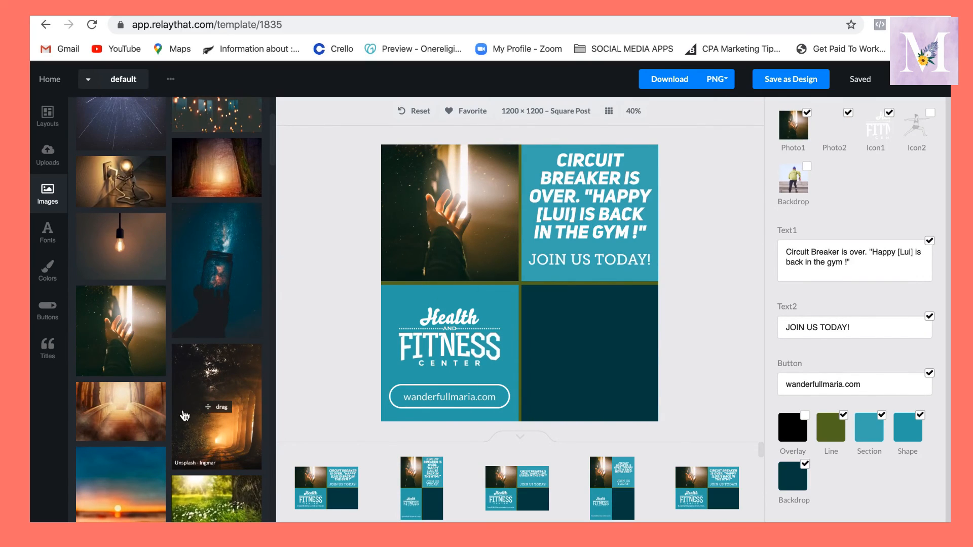
Examine the range of free stock photos offered for the design
scroll(187, 413, down, 5)
scroll(184, 417, down, 5)
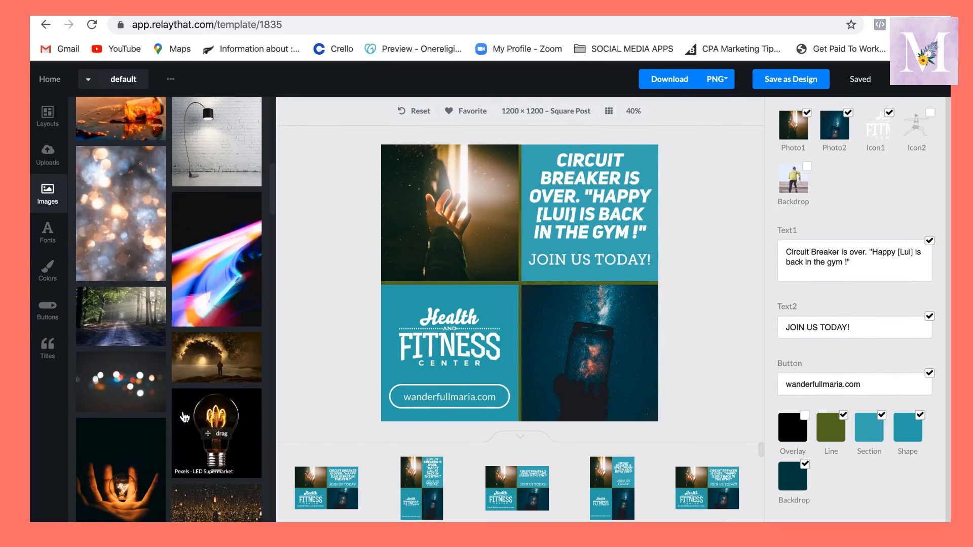
scroll(184, 417, down, 5)
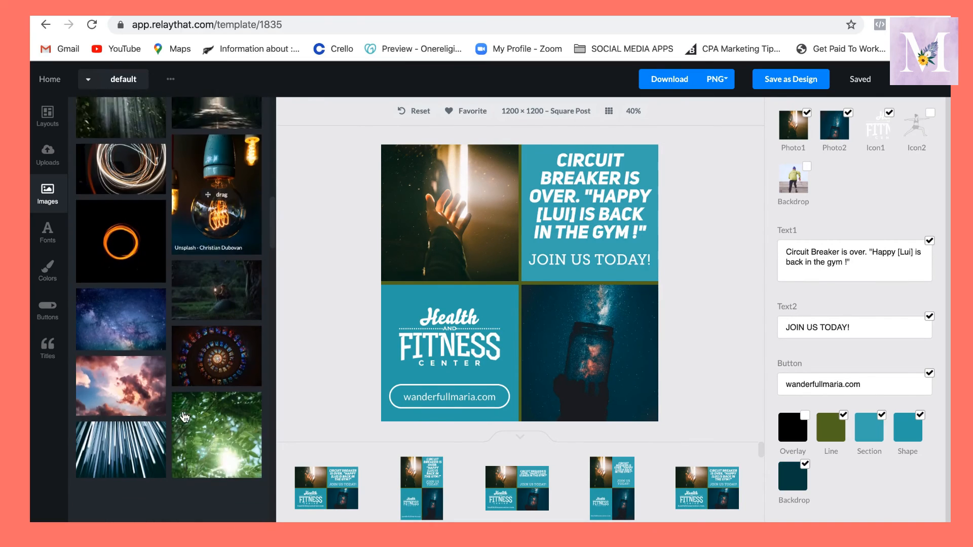
scroll(184, 417, down, 5)
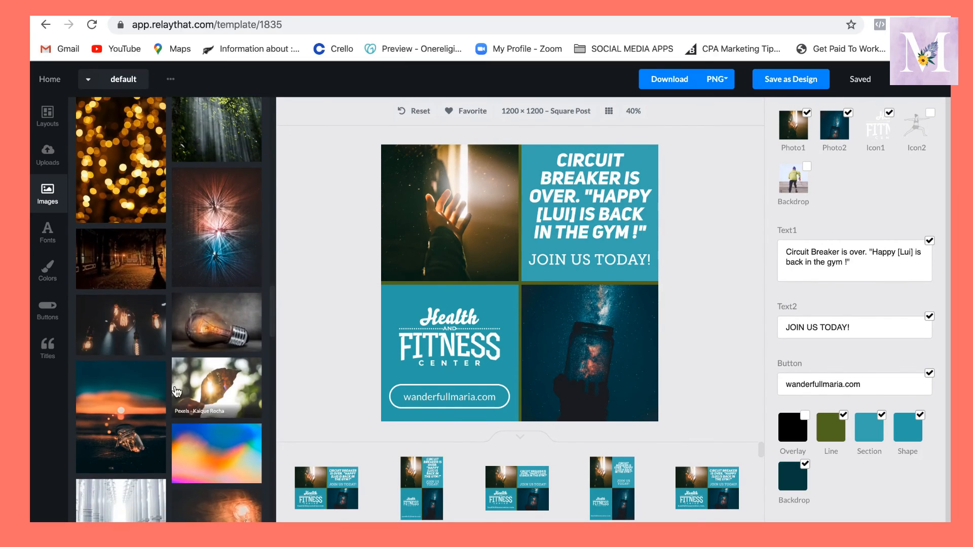
scroll(181, 417, down, 6)
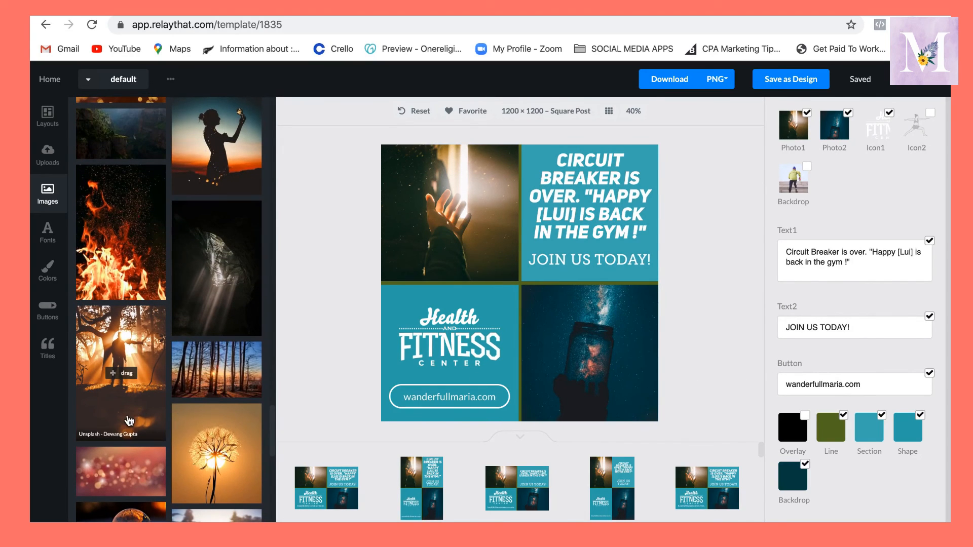
scroll(193, 242, down, 5)
scroll(193, 242, up, 15)
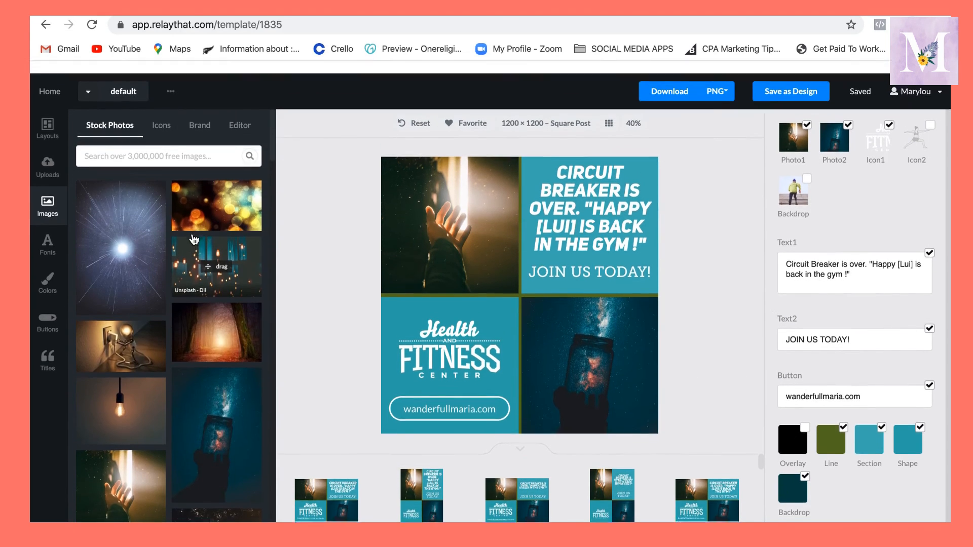
Search the stock photos for "gym" and replace the hand photo with the hooded man and the starry jar with the barbell lifter
click(187, 143)
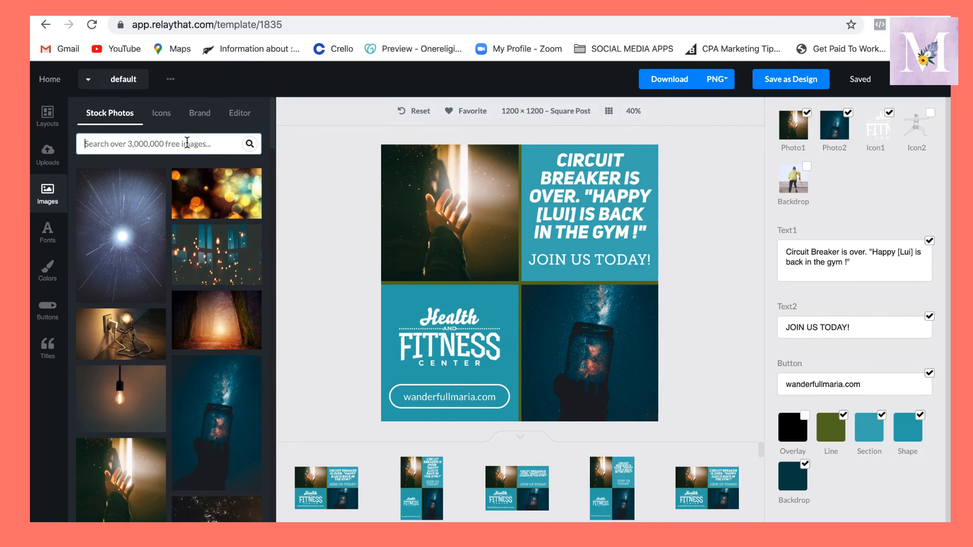
text(gym)
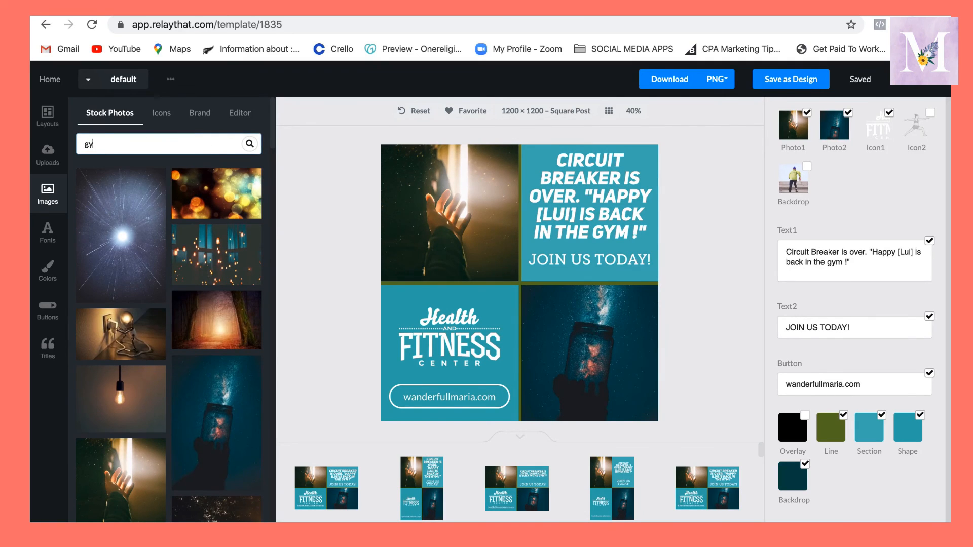
key(Return)
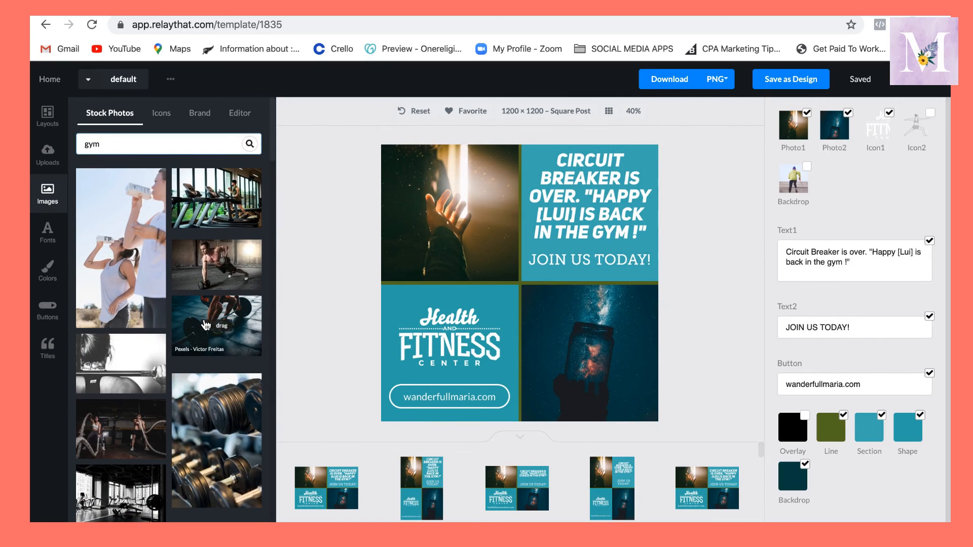
scroll(206, 325, down, 10)
scroll(205, 324, down, 5)
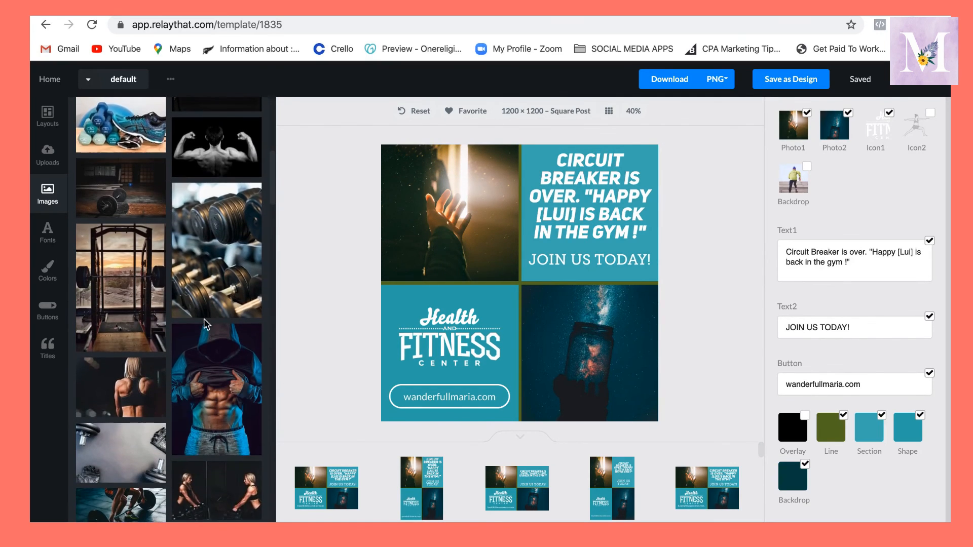
click(217, 294)
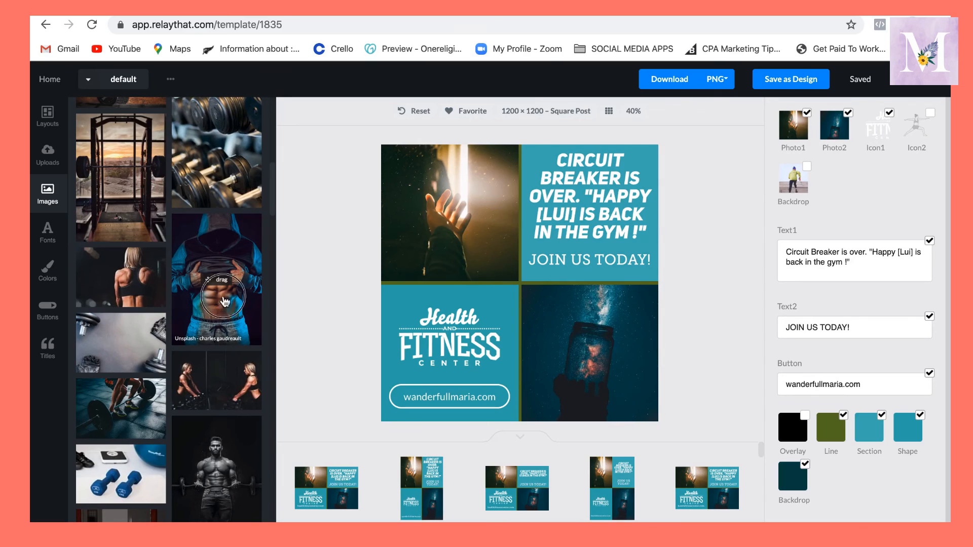
drag(133, 415, 583, 311)
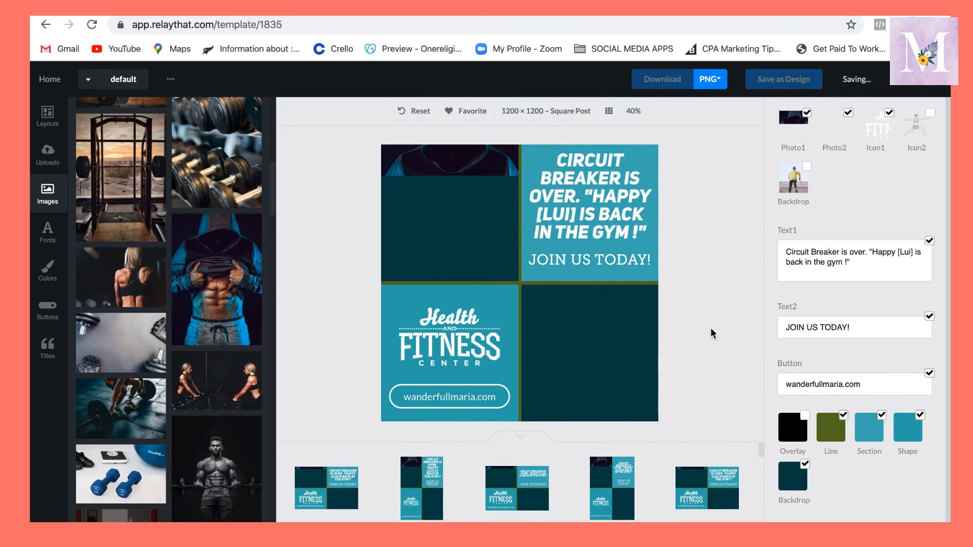